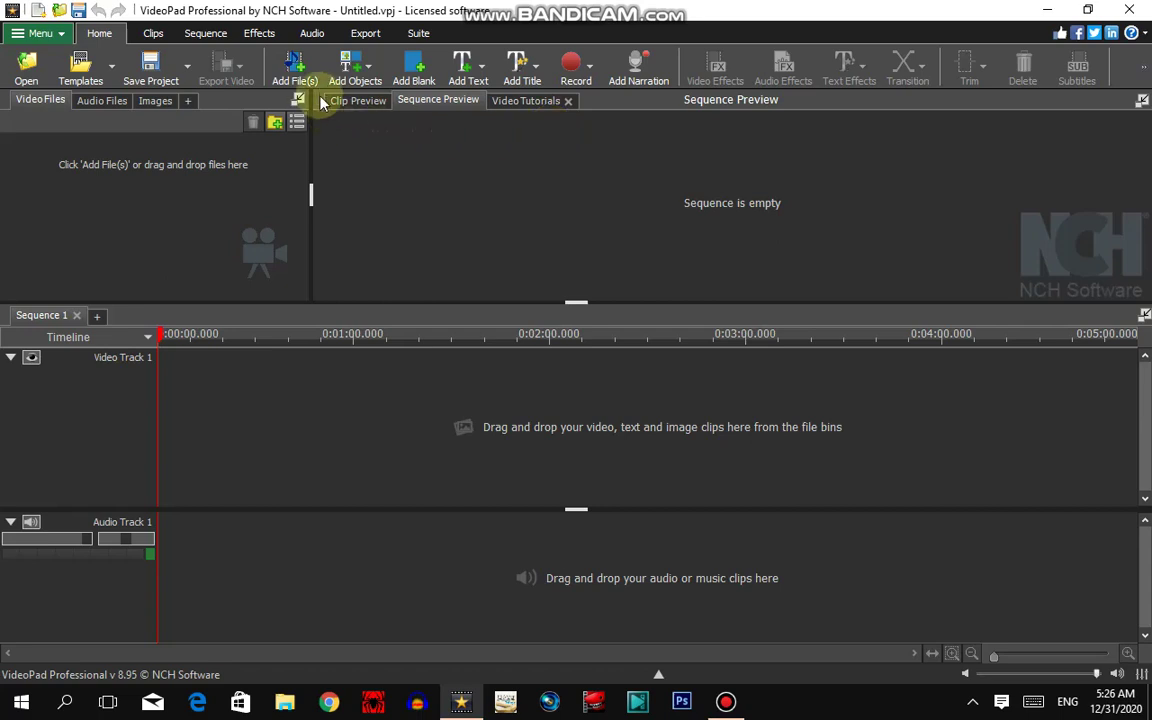
pyautogui.click(295, 82)
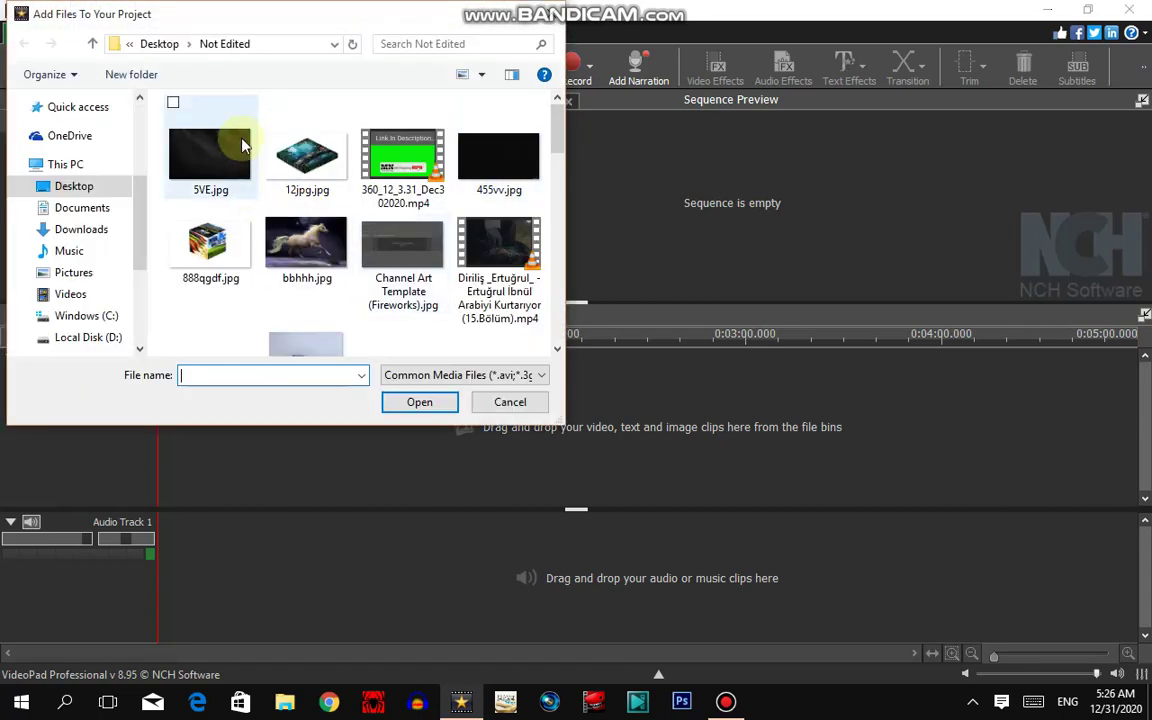
pyautogui.moveTo(141, 243); pyautogui.dragTo(141, 288)
pyautogui.click(68, 243)
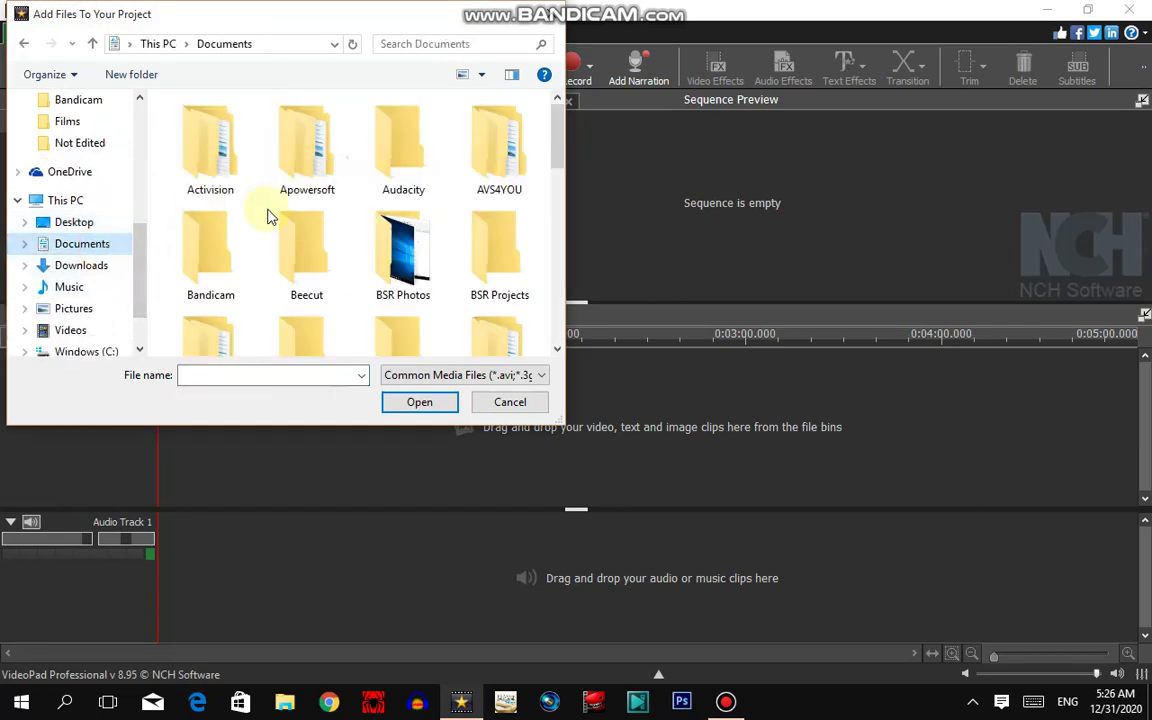
pyautogui.doubleClick(200, 225)
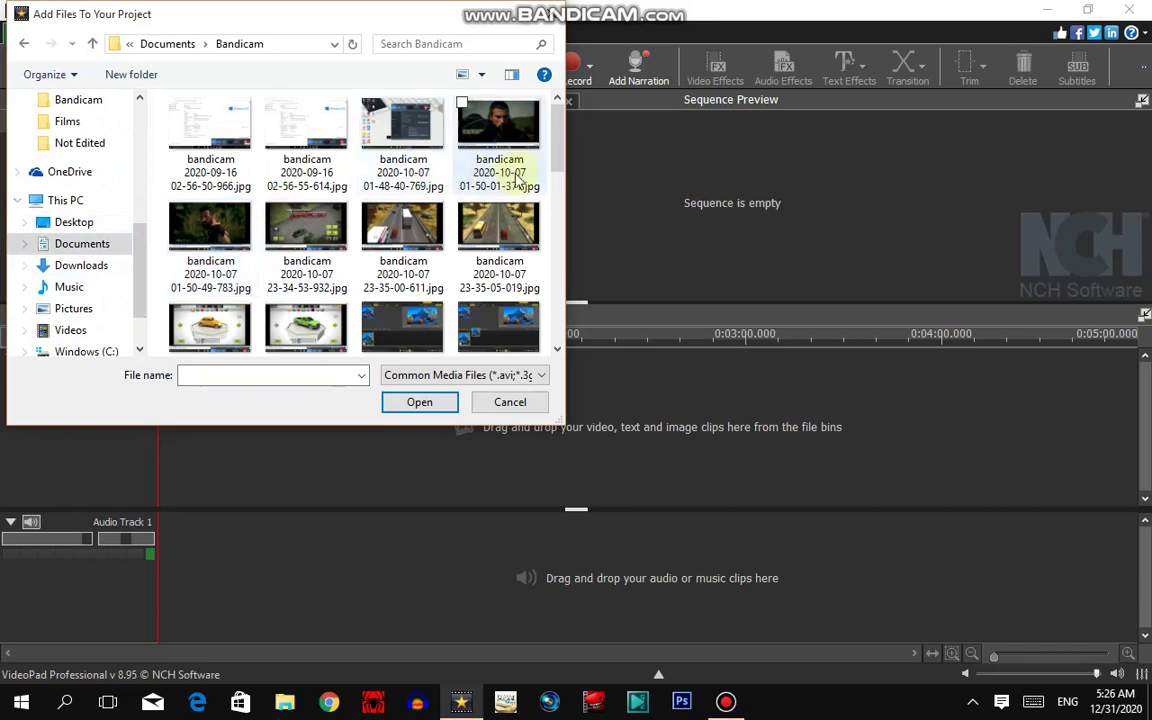
pyautogui.moveTo(555, 149); pyautogui.dragTo(538, 344)
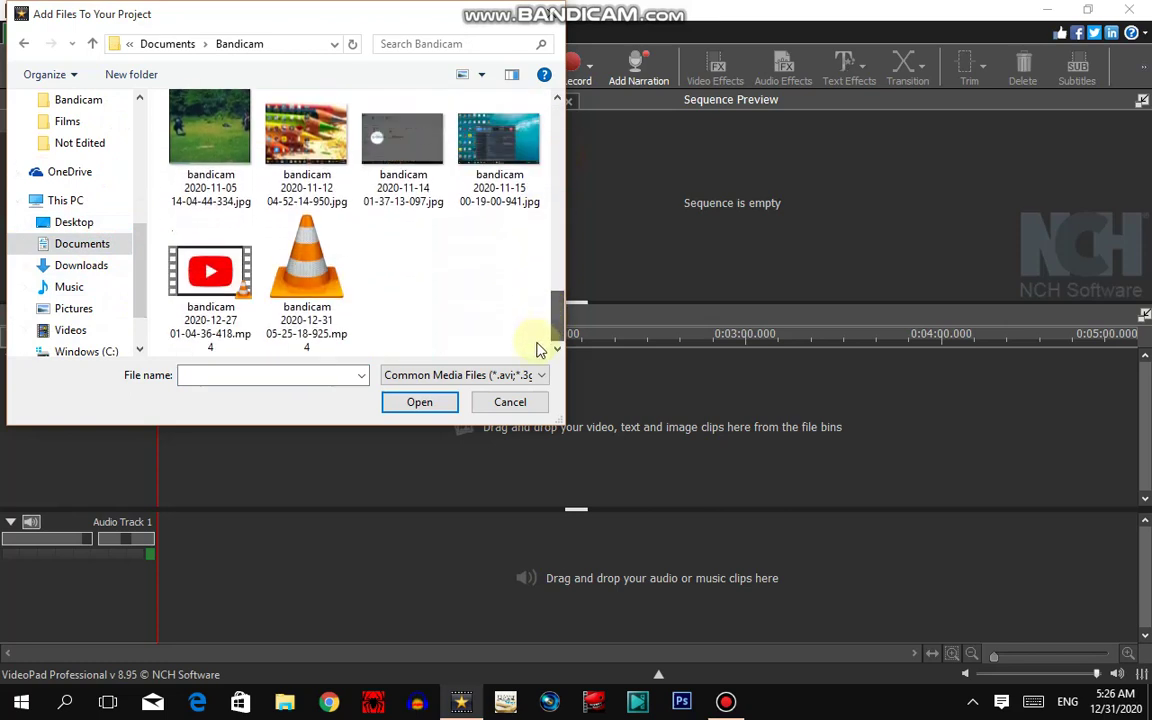
pyautogui.doubleClick(183, 302)
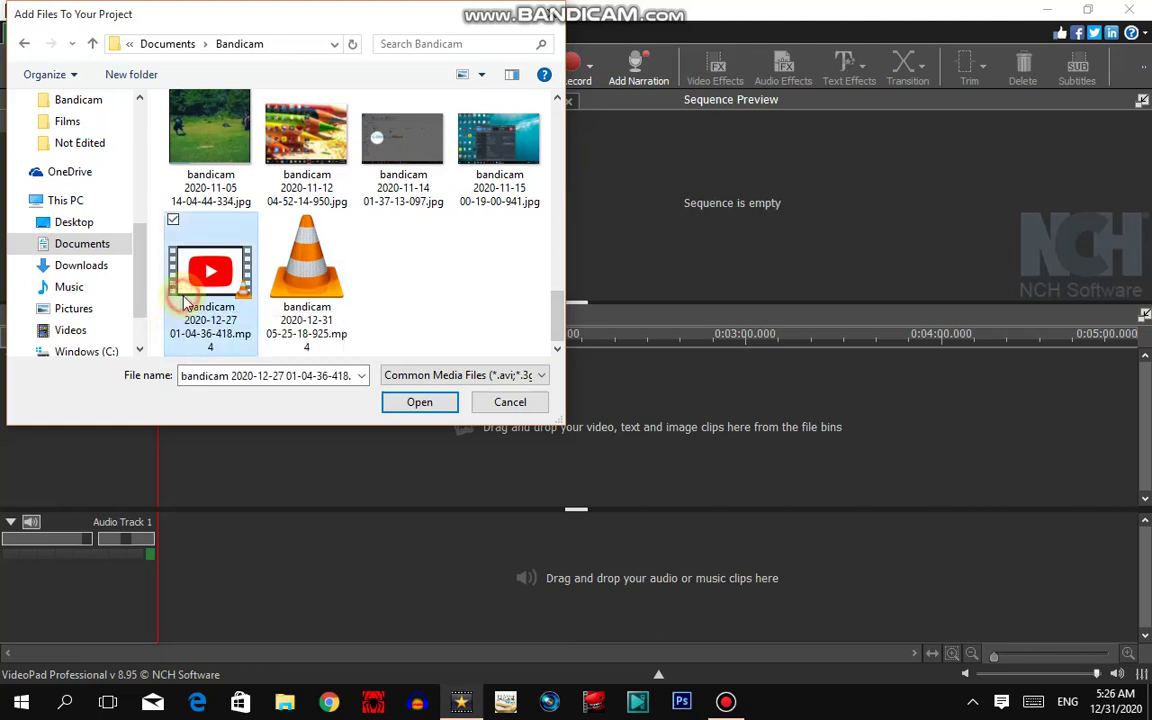
pyautogui.click(293, 72)
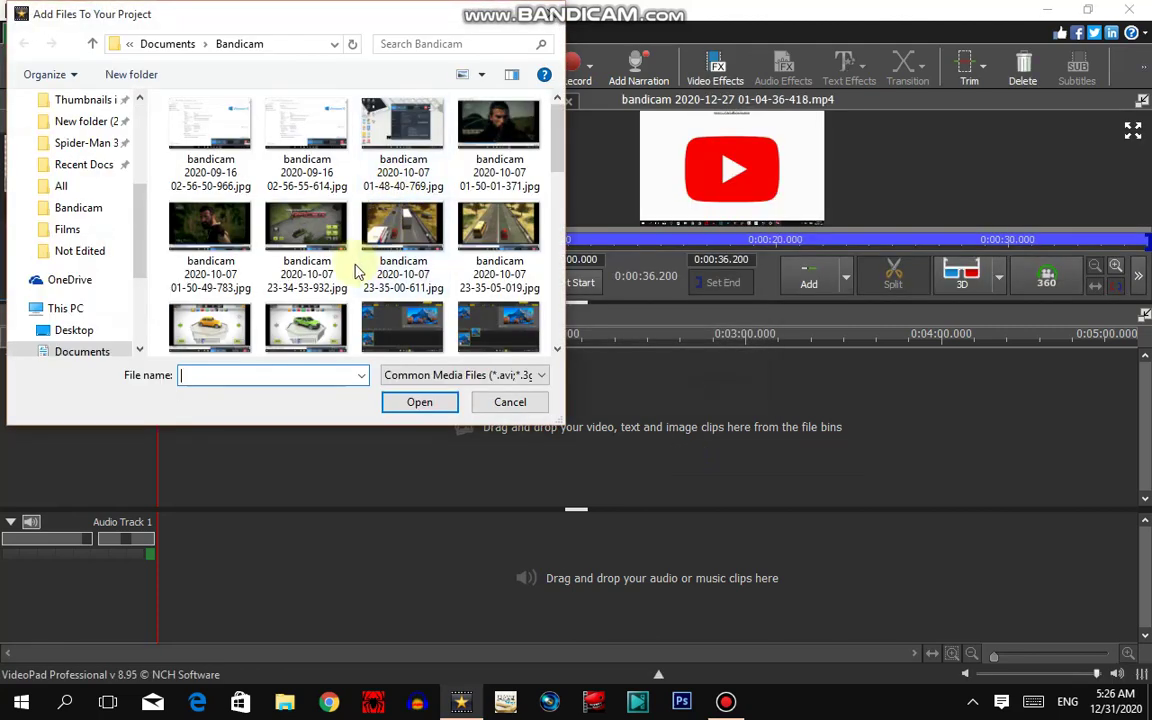
pyautogui.click(400, 250)
pyautogui.keyDown('ctrl'); pyautogui.click(465, 275); pyautogui.keyUp('ctrl')
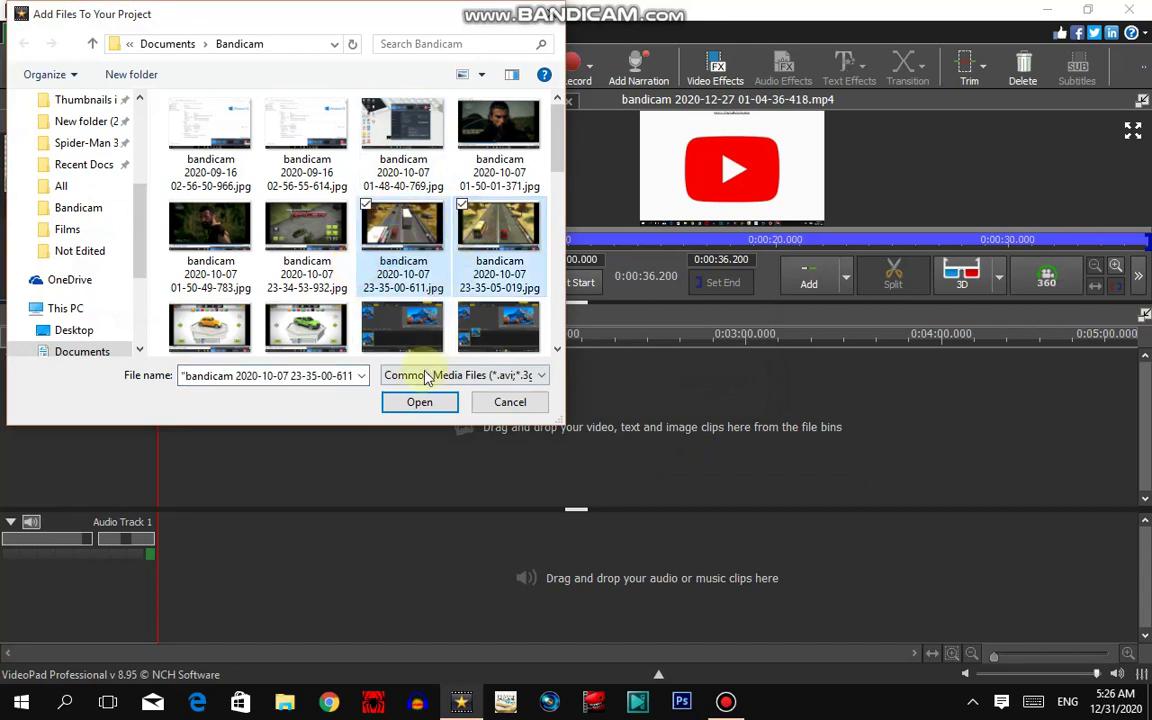
pyautogui.click(416, 404)
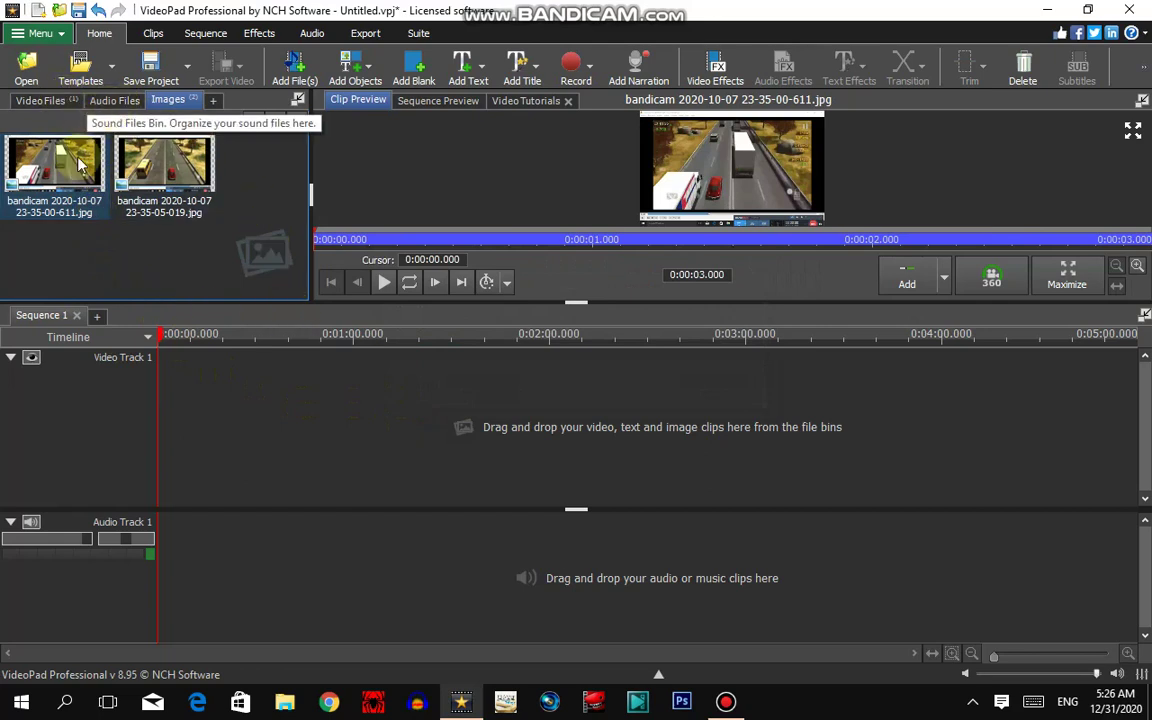
# Step: Look through the imported media by type: images, audio files and video files
pyautogui.moveTo(219, 257); pyautogui.dragTo(40, 130)
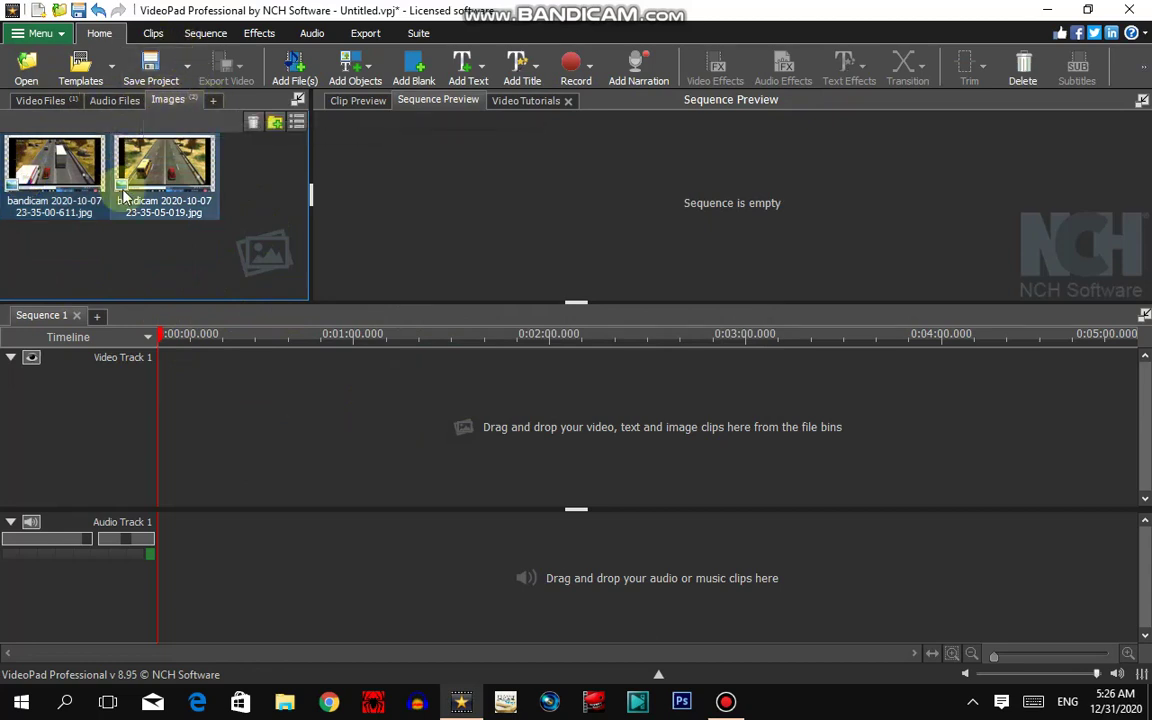
pyautogui.click(120, 104)
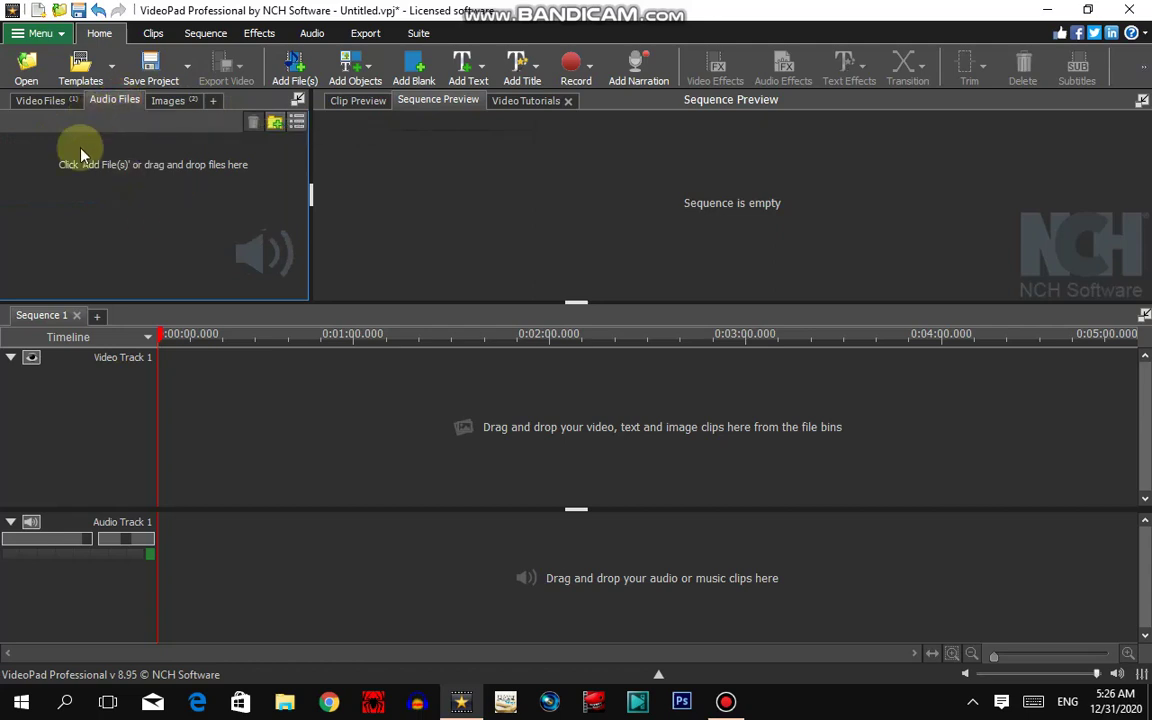
pyautogui.click(20, 100)
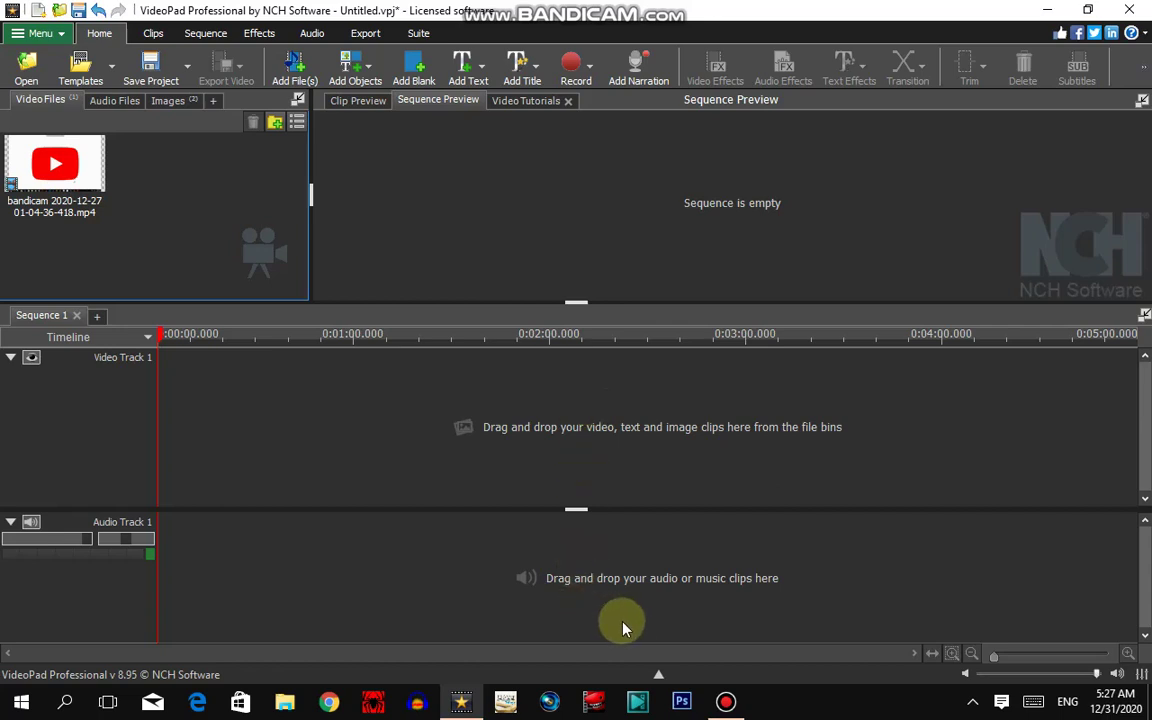
# Step: Place the imported bandicam 2020-12-27 video at the start of Video Track 1
pyautogui.rightClick(590, 551)
pyautogui.click(590, 551)
pyautogui.click(527, 478)
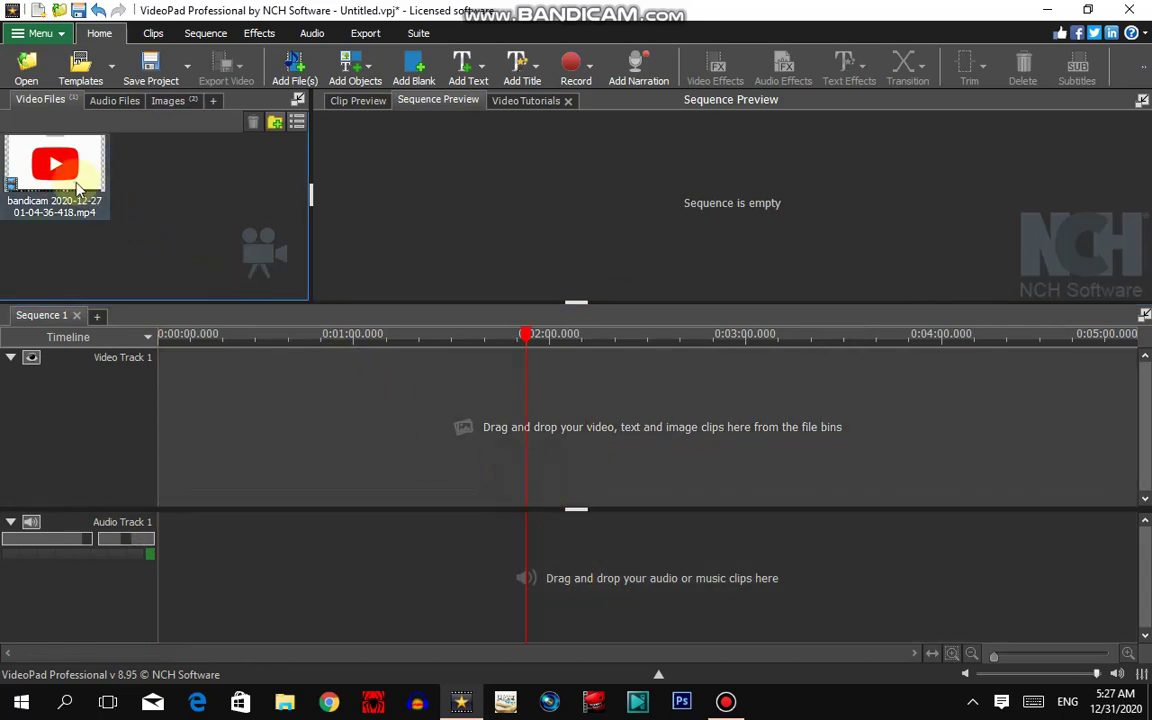
pyautogui.moveTo(59, 178)
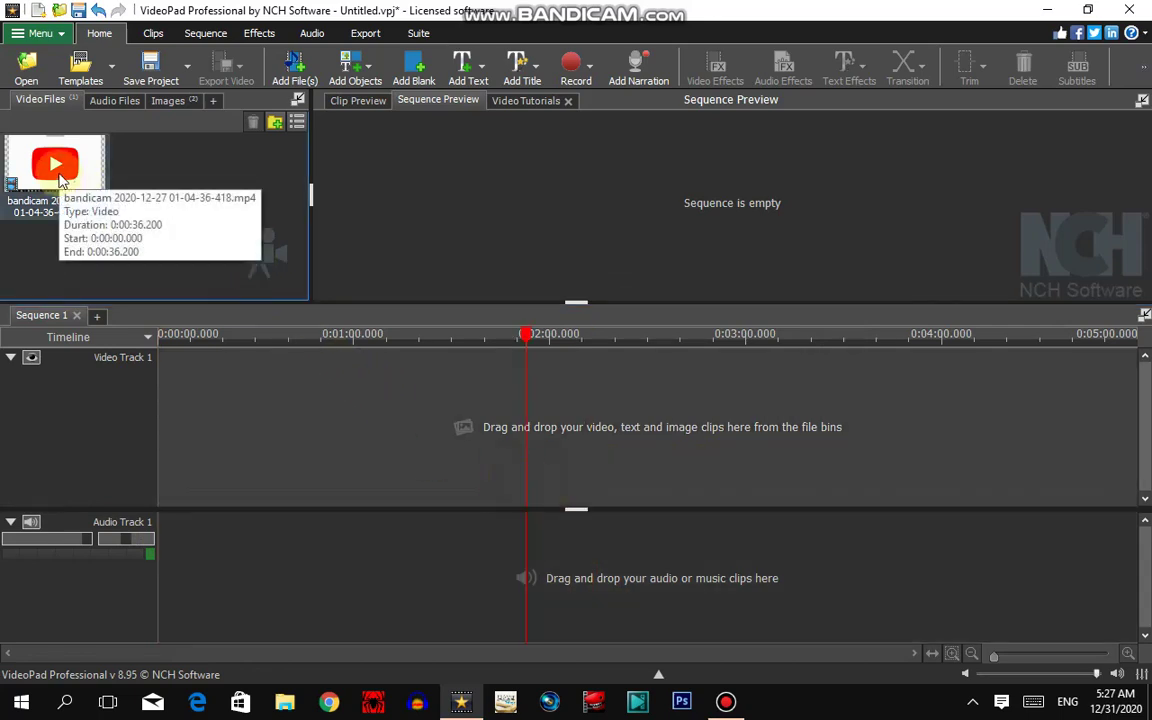
pyautogui.moveTo(59, 178); pyautogui.dragTo(352, 430)
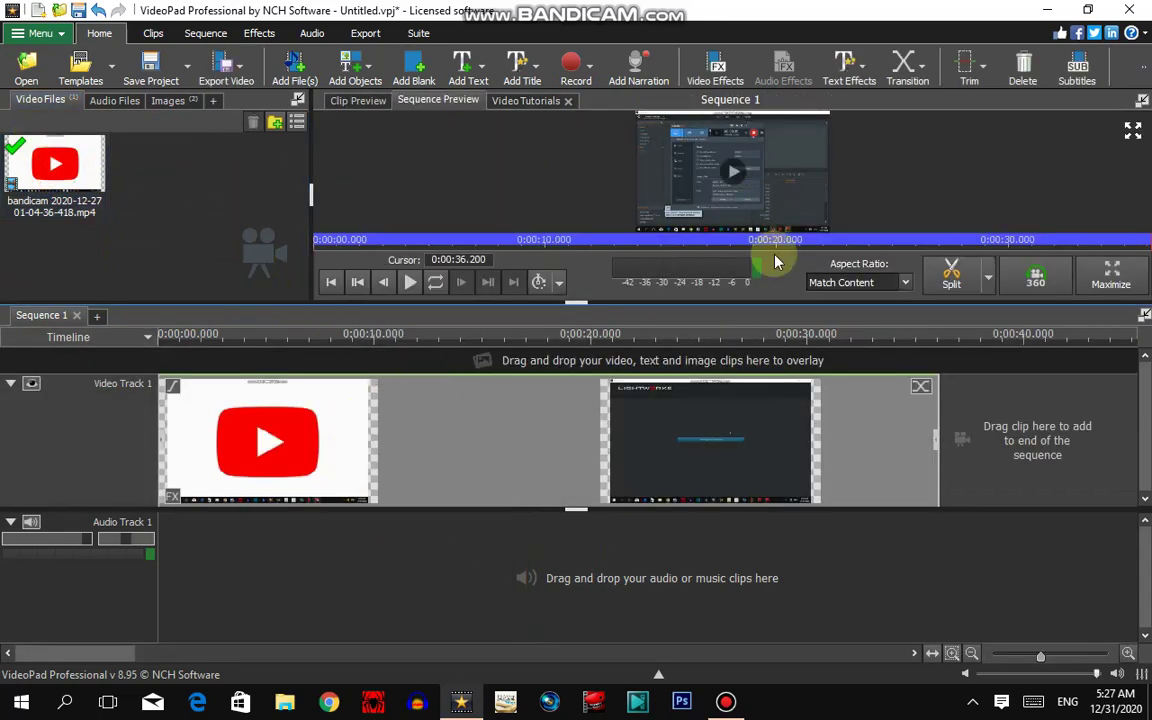
# Step: Split the video on Video Track 1 at about 0:00:02.163
pyautogui.click(705, 367)
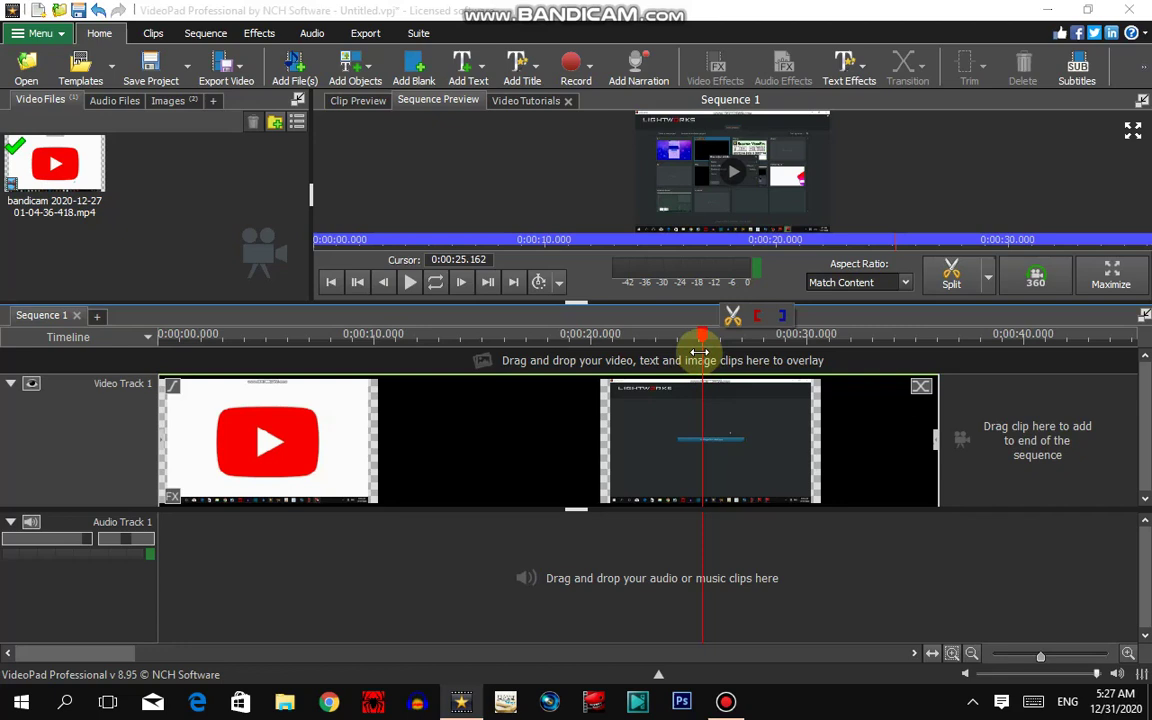
pyautogui.moveTo(688, 336); pyautogui.dragTo(516, 330)
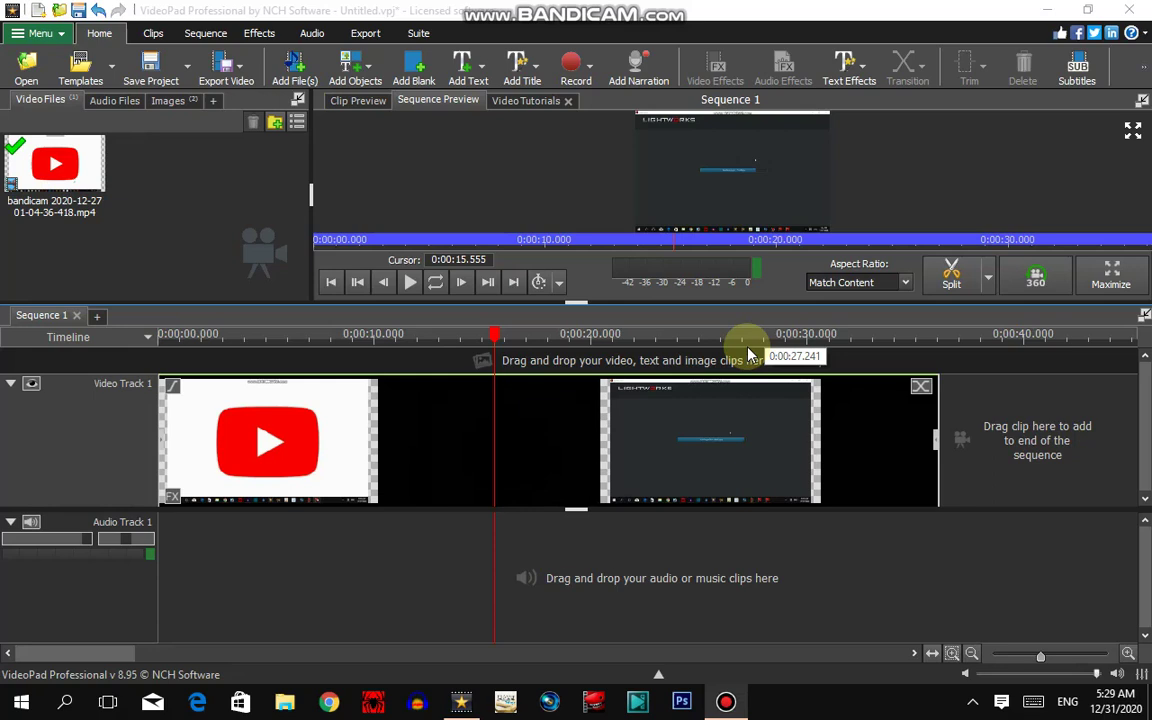
pyautogui.moveTo(494, 334); pyautogui.dragTo(345, 400)
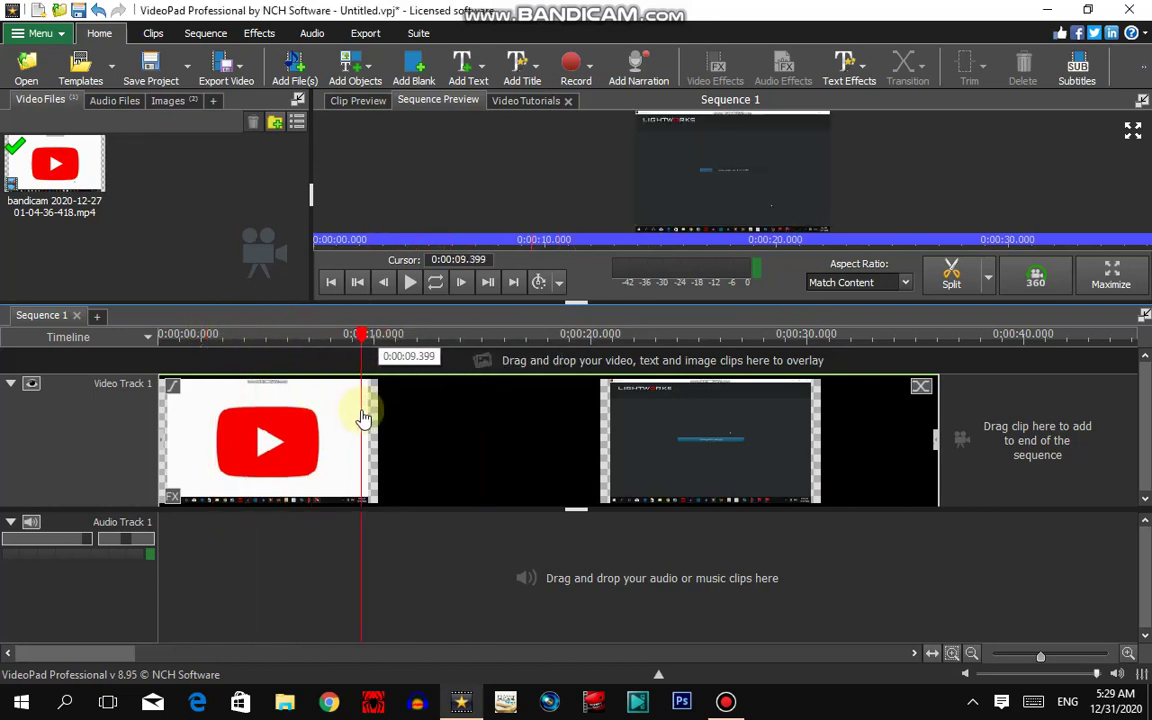
pyautogui.moveTo(270, 418); pyautogui.dragTo(205, 336)
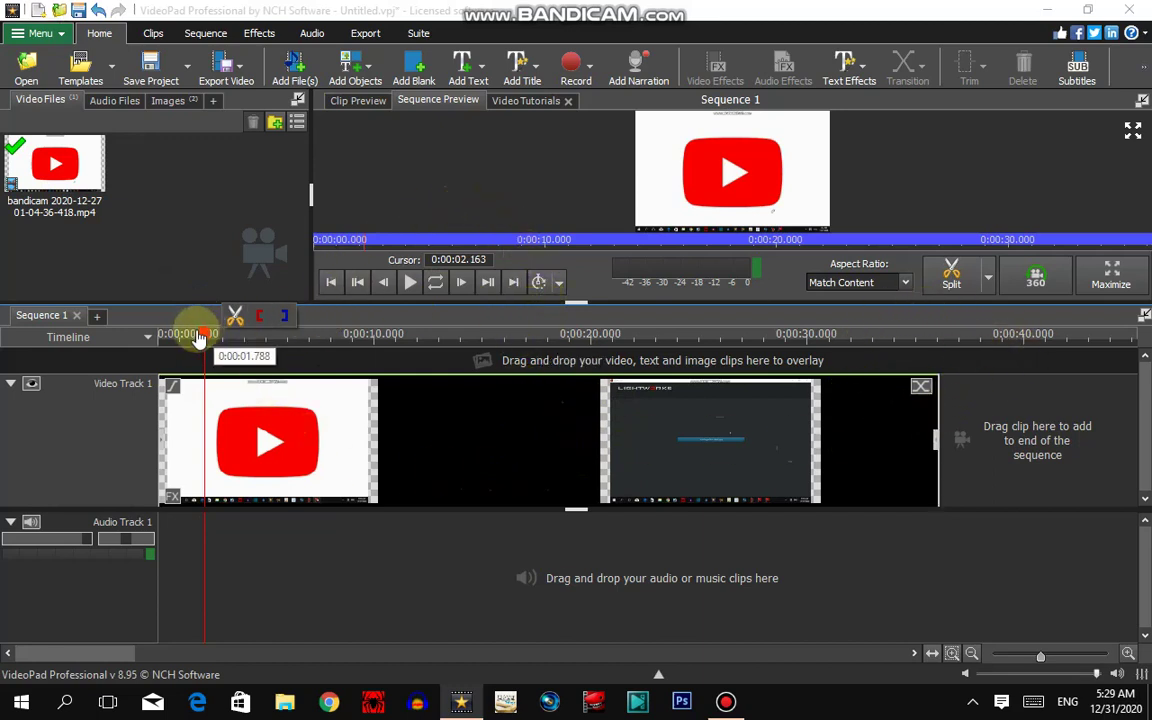
pyautogui.click(966, 290)
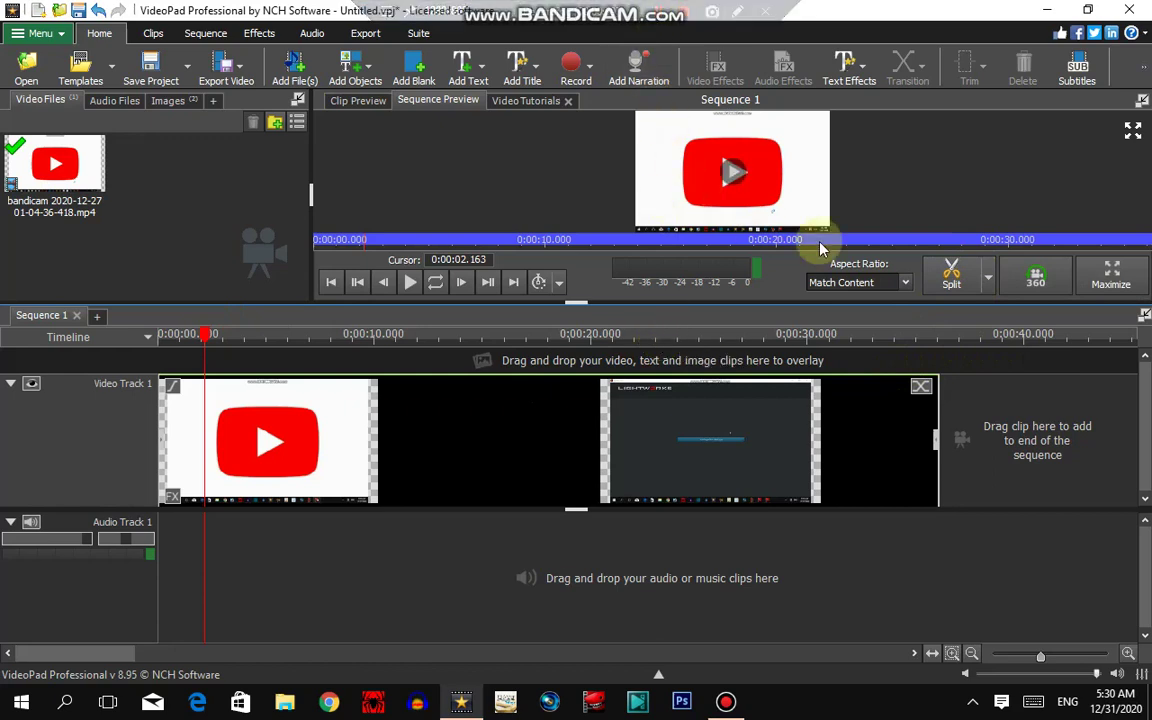
pyautogui.click(953, 274)
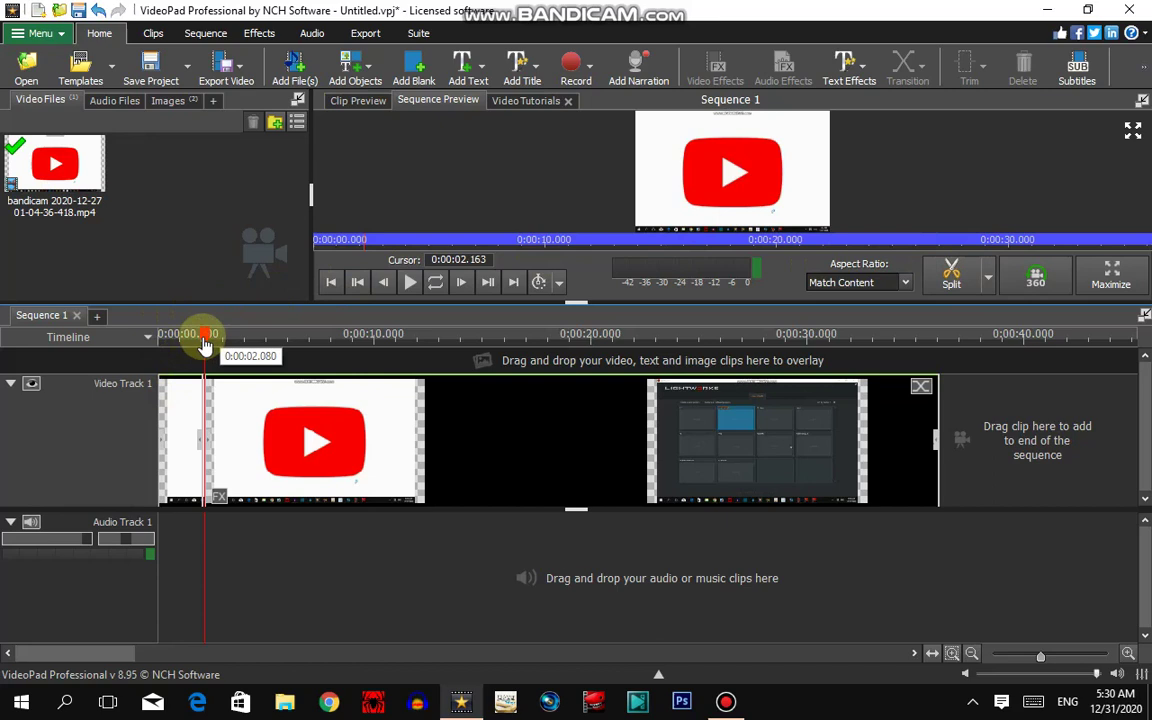
# Step: Undo the split and split the video again at the same playhead position
pyautogui.press('Delete')
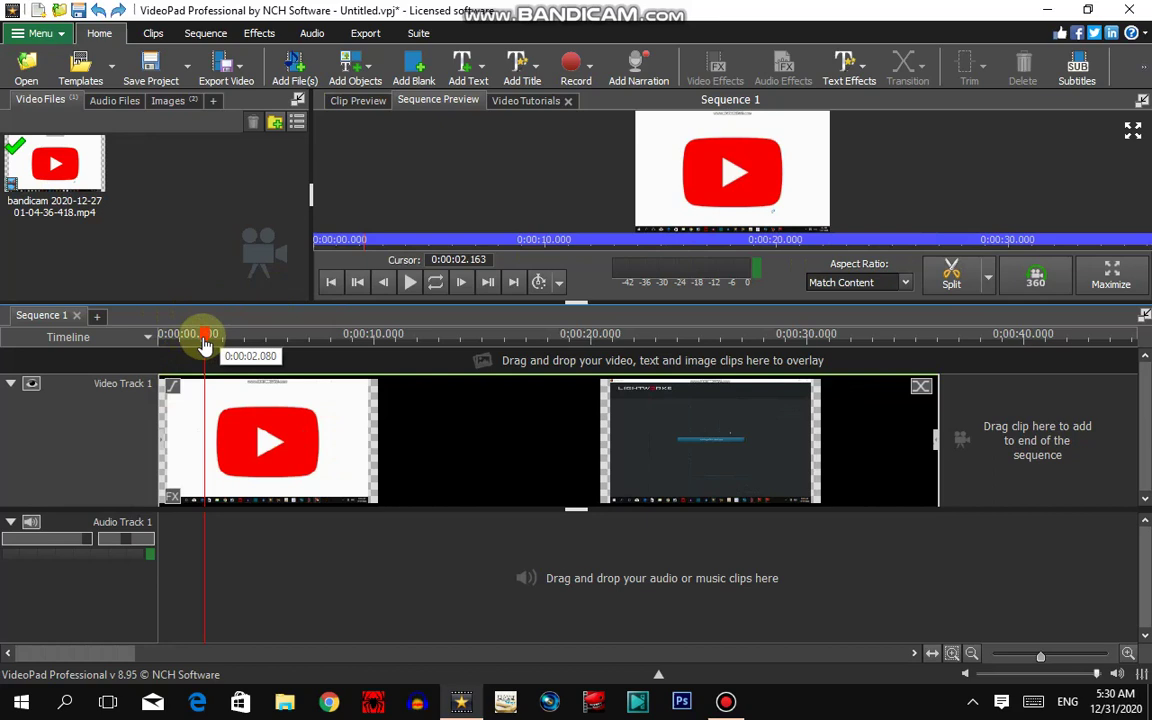
pyautogui.hotkey('ctrl', 't')
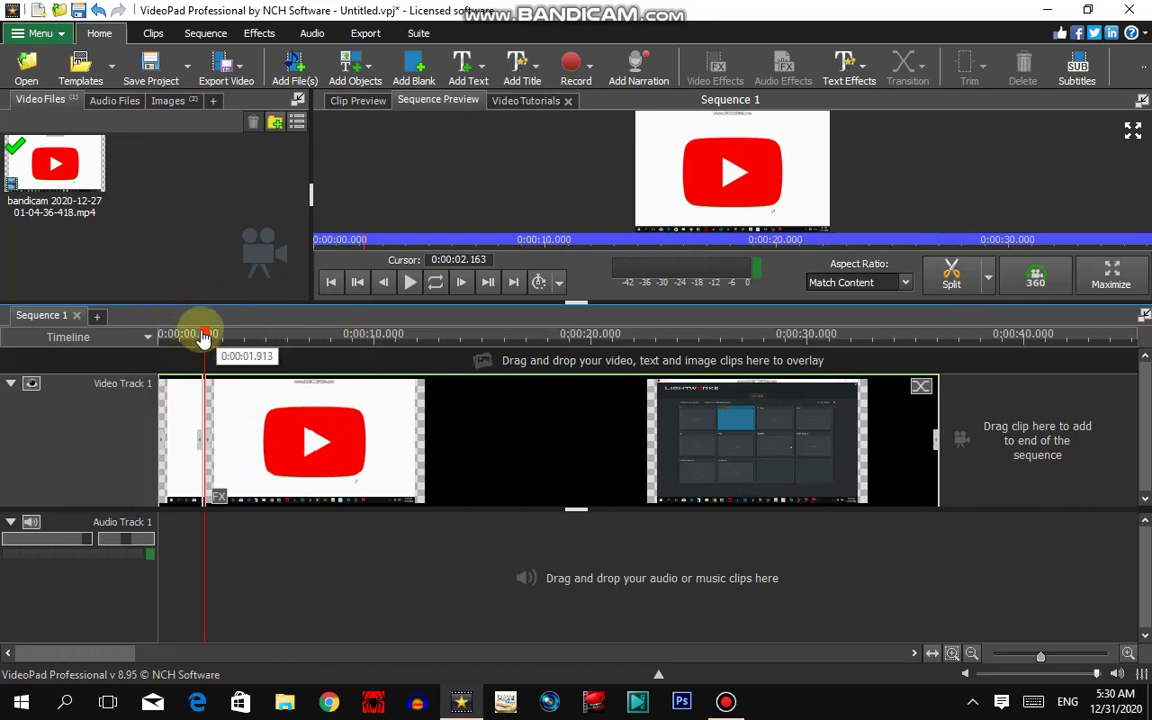
# Step: Split all tracks at about 0:00:04.076 to isolate a short middle piece of the video
pyautogui.moveTo(205, 337); pyautogui.dragTo(244, 333)
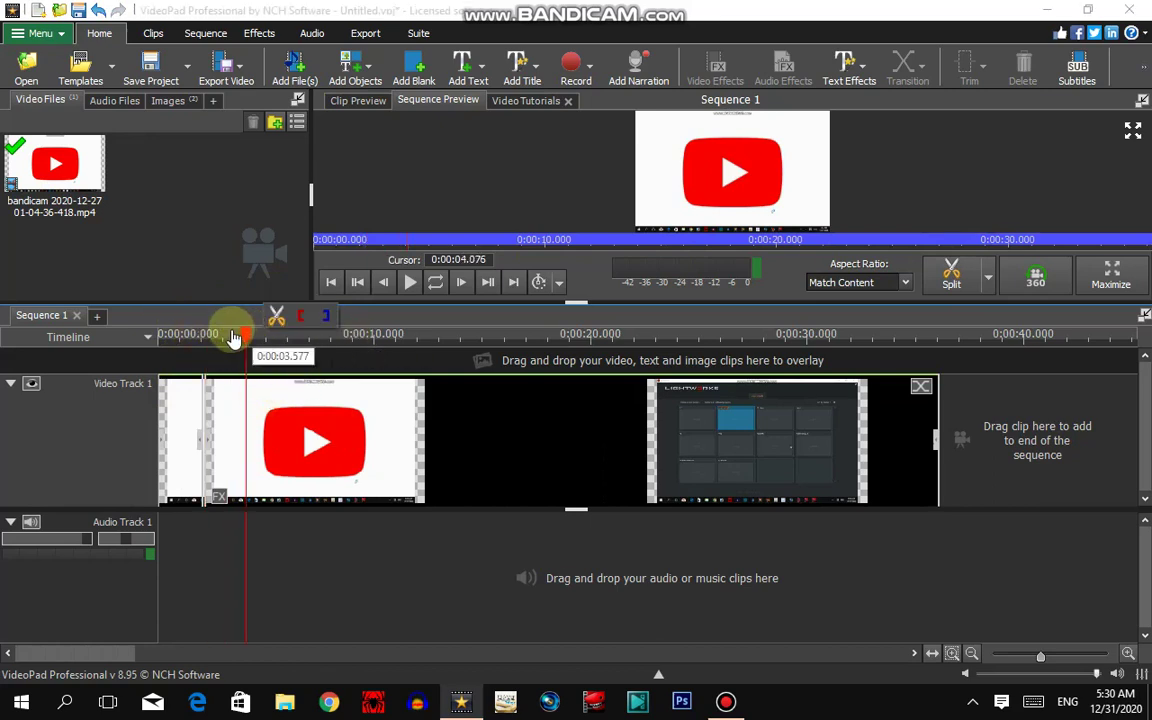
pyautogui.moveTo(247, 319); pyautogui.dragTo(247, 337)
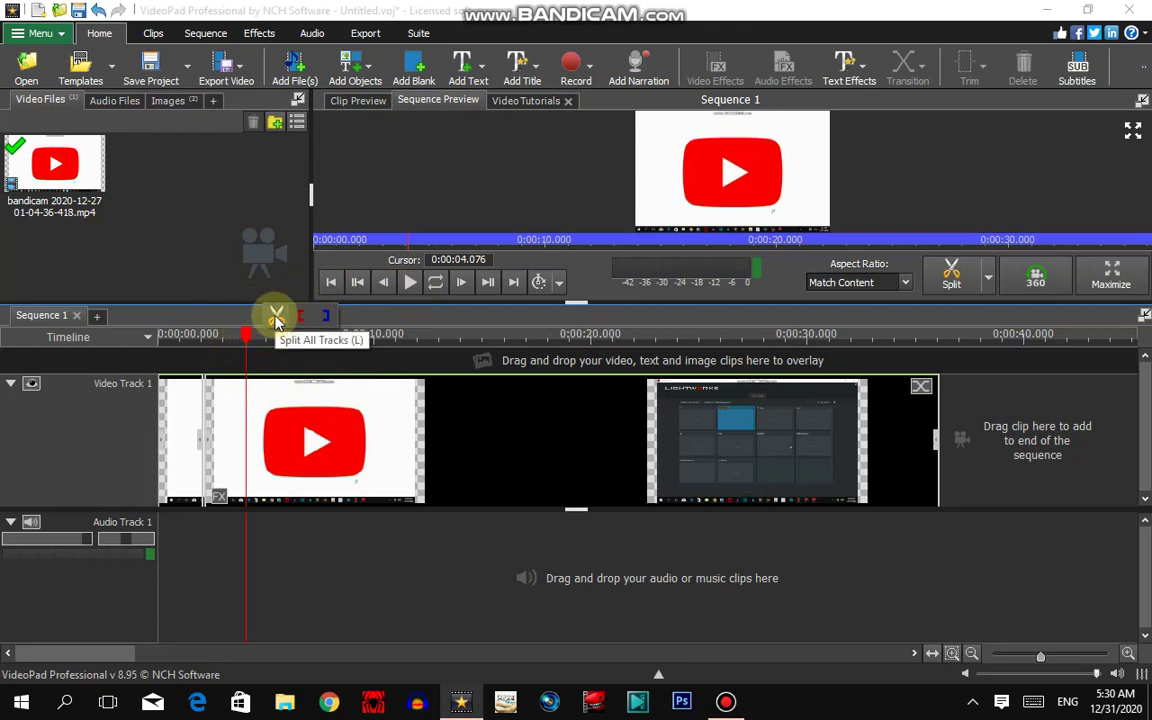
pyautogui.click(276, 318)
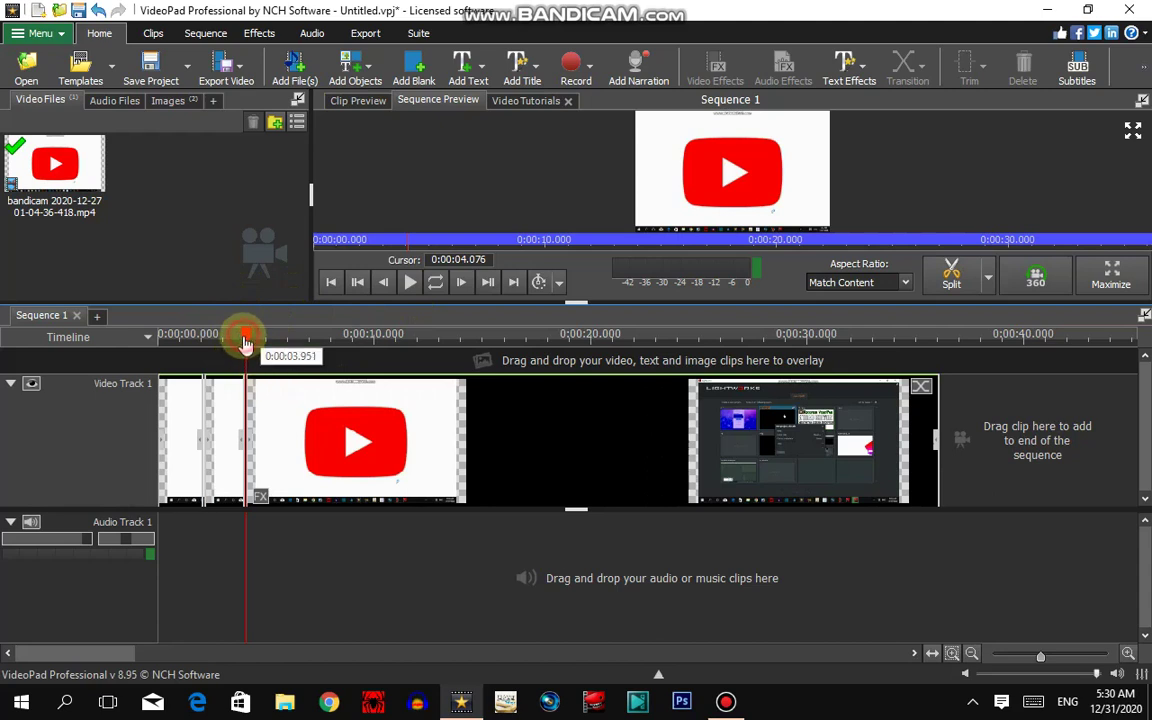
# Step: Delete the short piece between the two splits on Video Track 1
pyautogui.moveTo(246, 343); pyautogui.dragTo(297, 337)
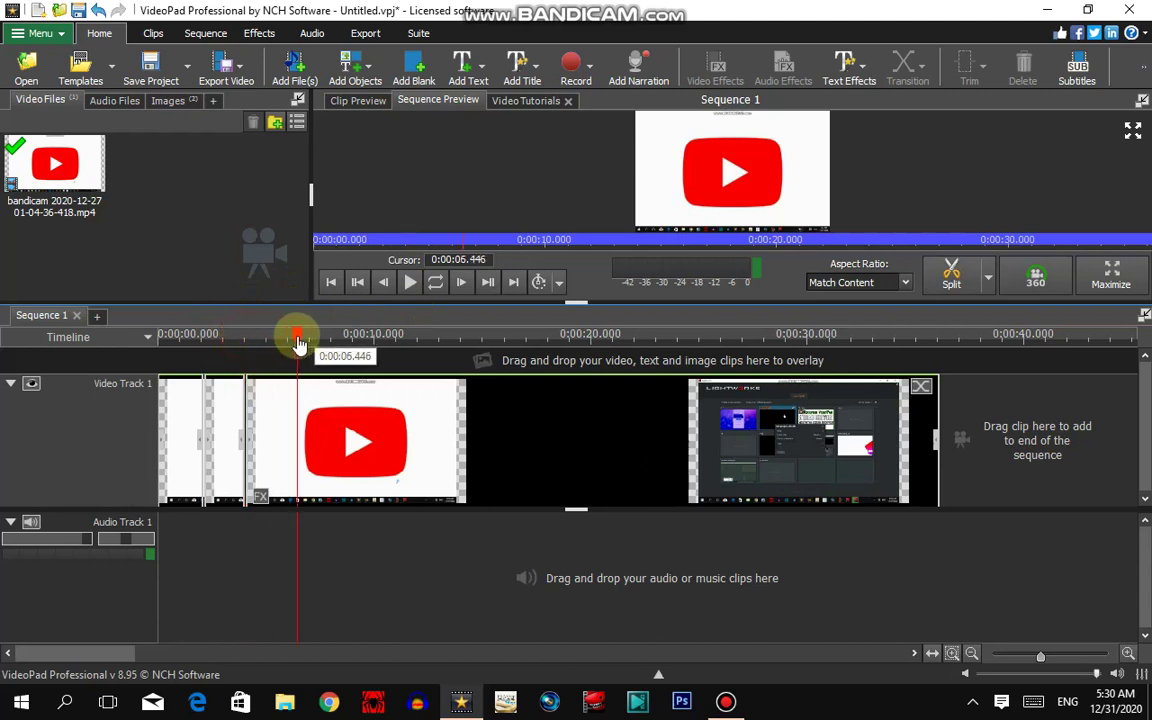
pyautogui.click(226, 434)
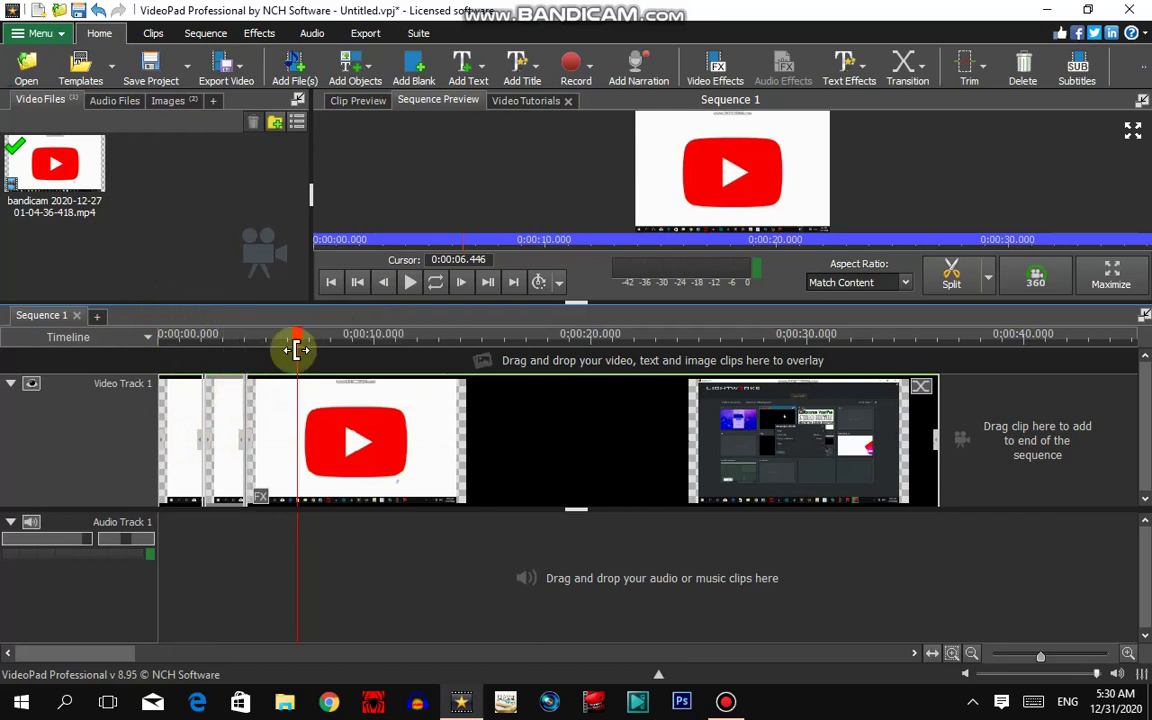
pyautogui.click(1025, 72)
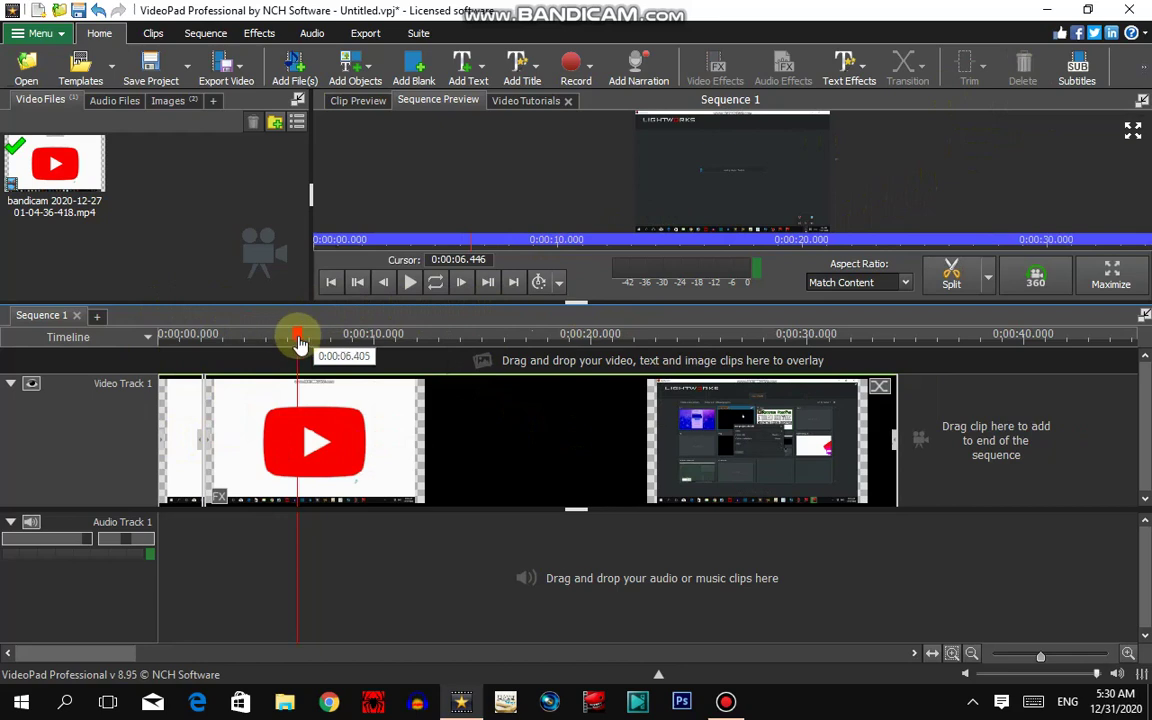
# Step: Set the playhead to about 0:00:05.240 and open the gallery of animated title styles
pyautogui.moveTo(299, 340); pyautogui.dragTo(222, 343)
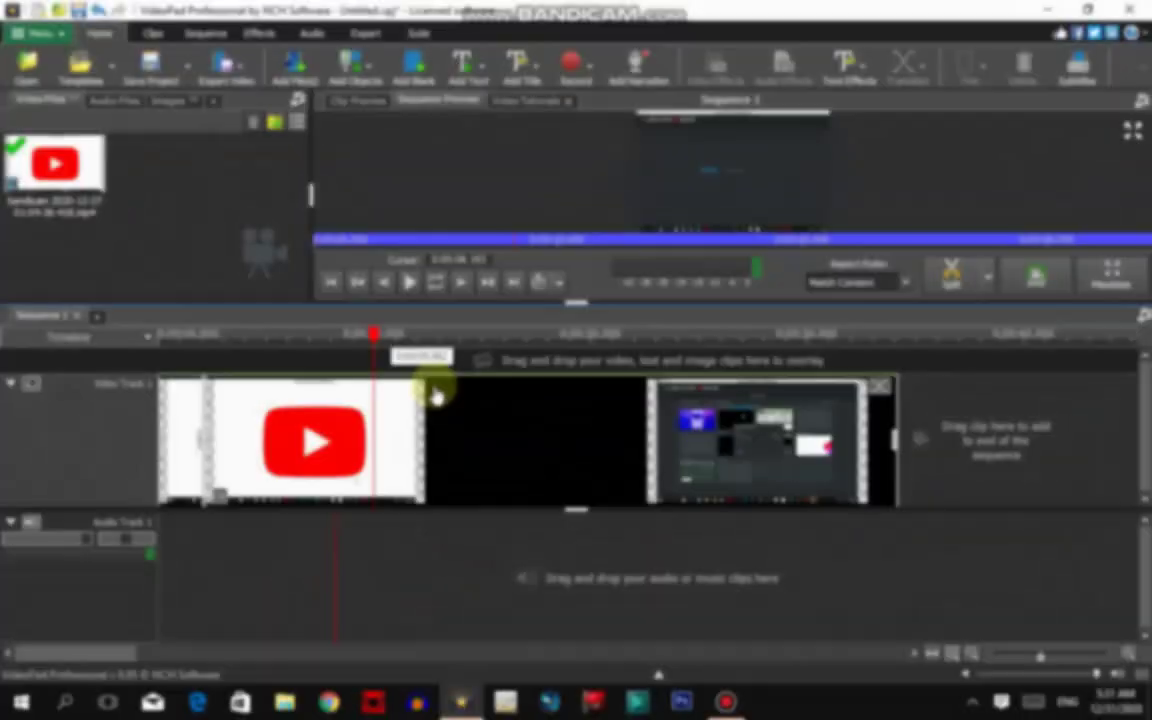
pyautogui.moveTo(437, 386); pyautogui.dragTo(271, 329)
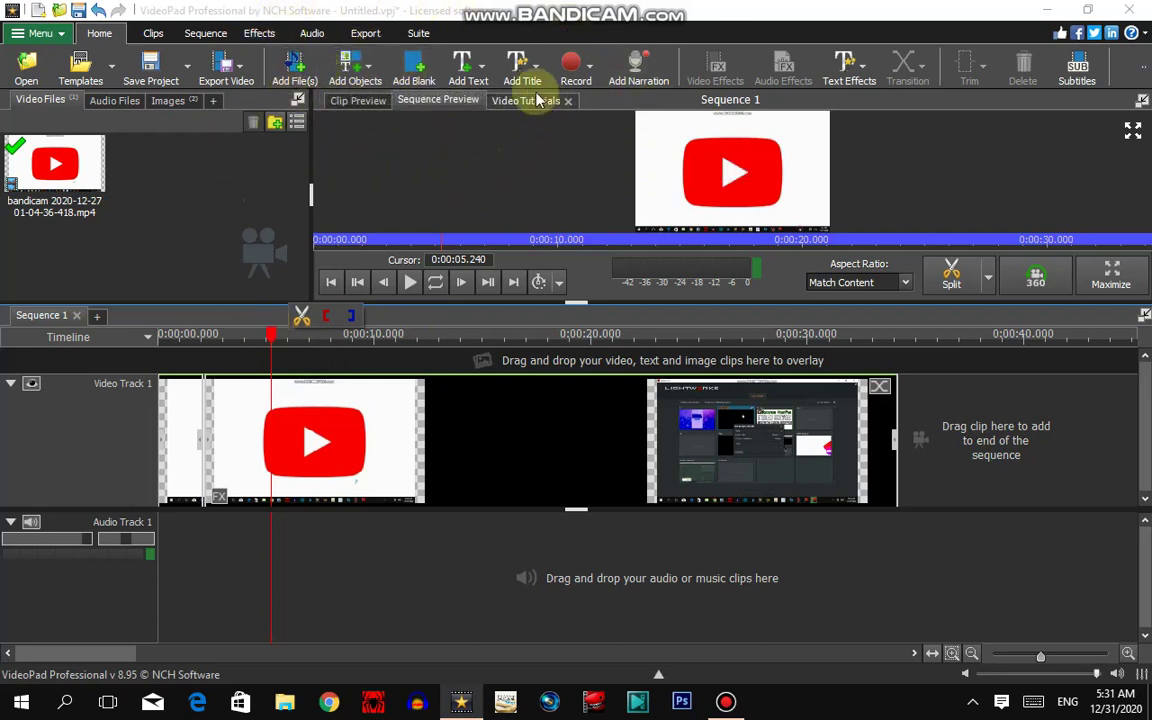
pyautogui.click(482, 70)
pyautogui.click(533, 74)
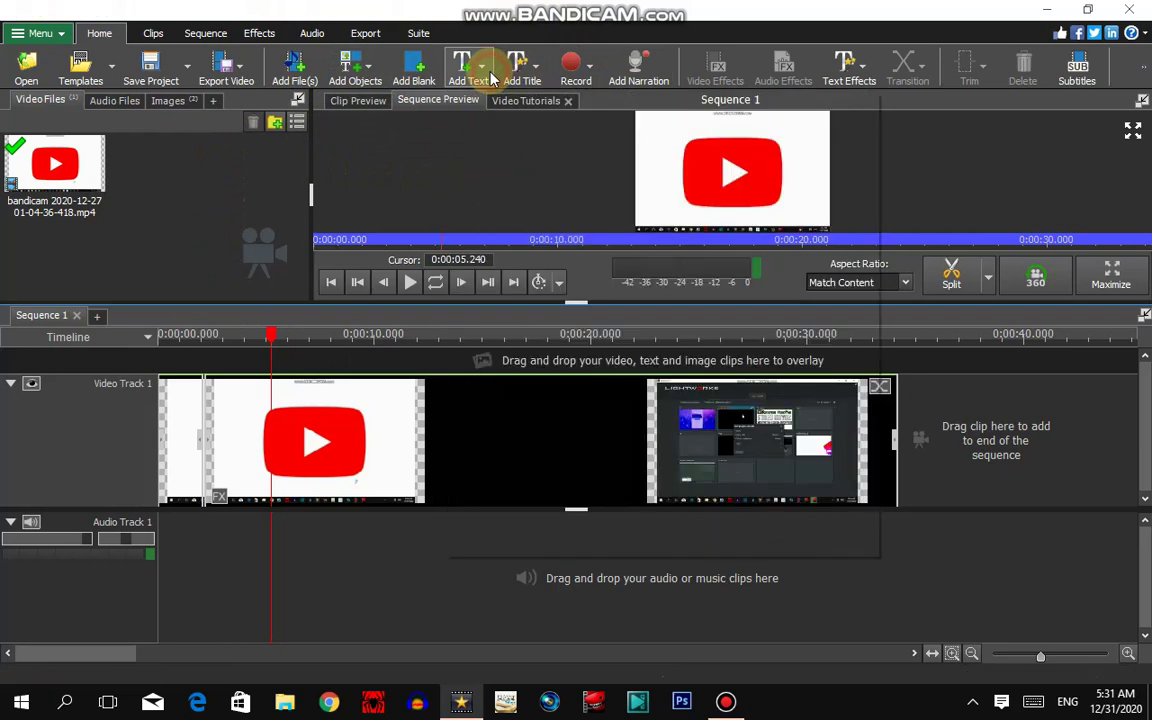
pyautogui.click(535, 76)
pyautogui.click(535, 76)
pyautogui.click(535, 76)
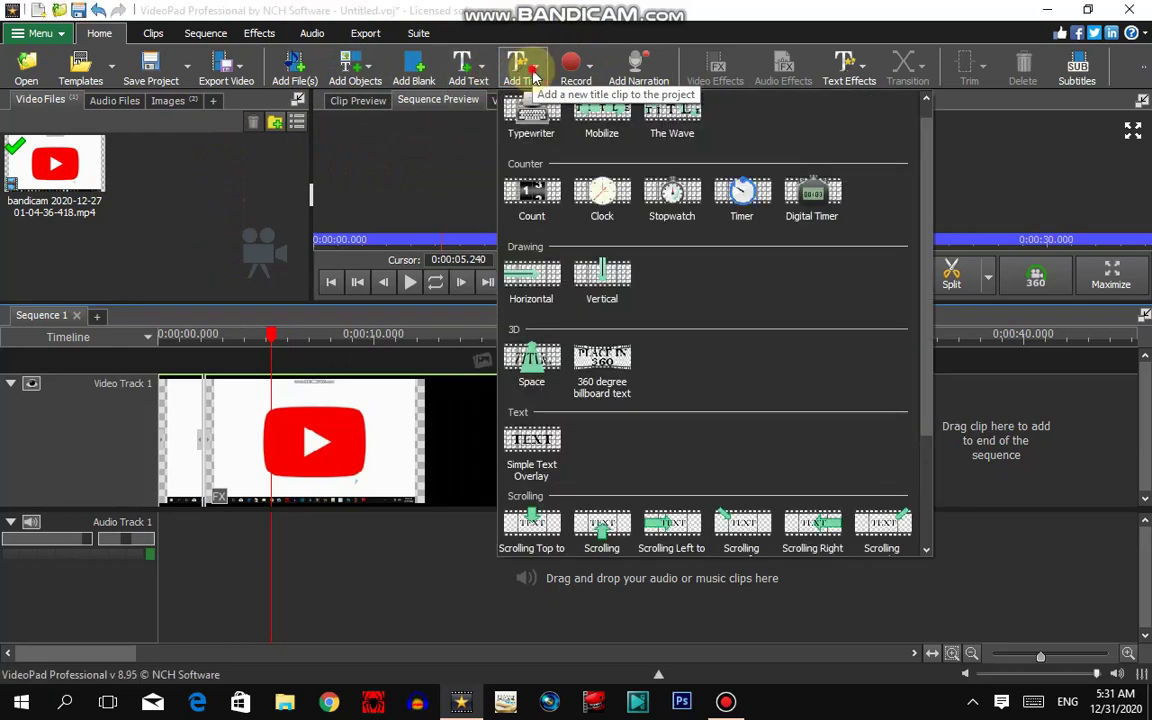
# Step: Add the animated title The Wave above the video at the playhead position
pyautogui.click(369, 66)
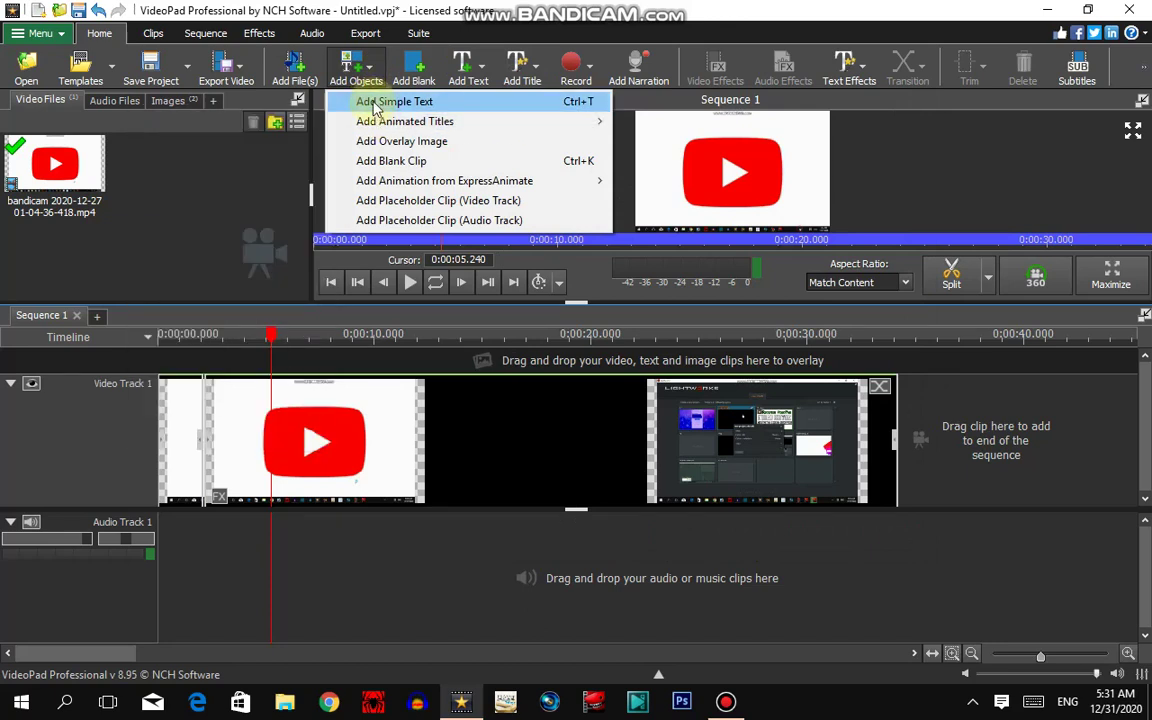
pyautogui.moveTo(388, 120)
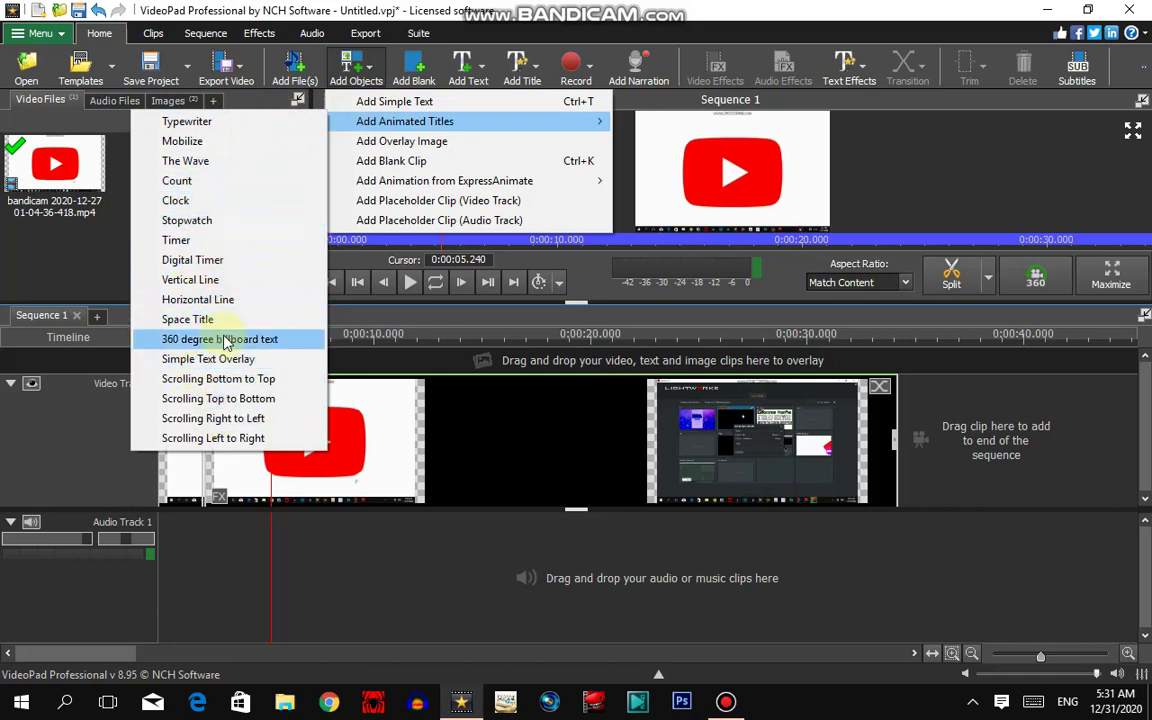
pyautogui.click(195, 162)
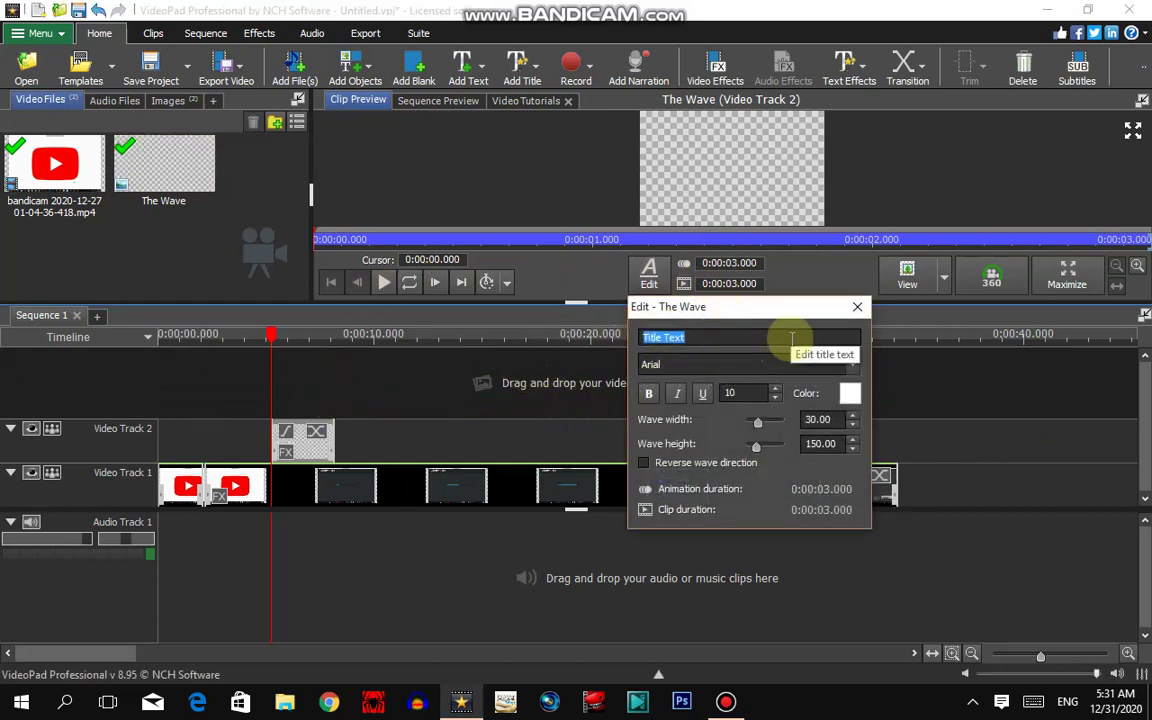
# Step: Change The Wave title's text to "MN Teaching" and set its font to Game Sans Serif 7
pyautogui.moveTo(790, 338); pyautogui.dragTo(568, 345)
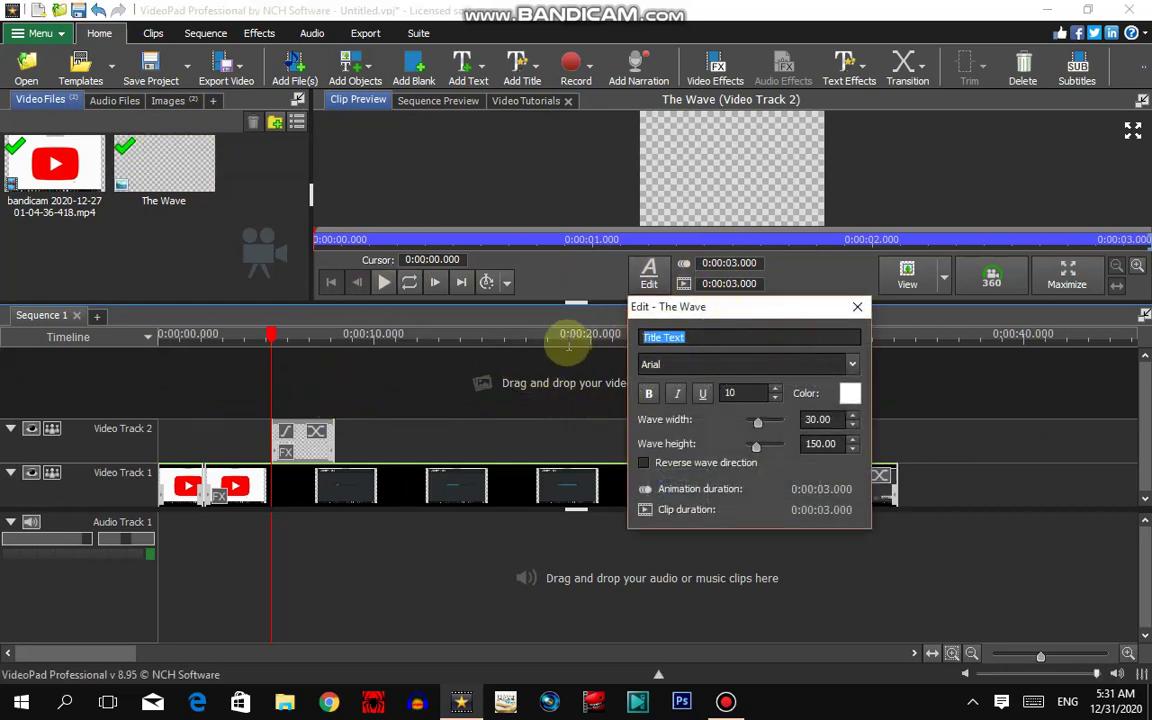
pyautogui.write('MN')
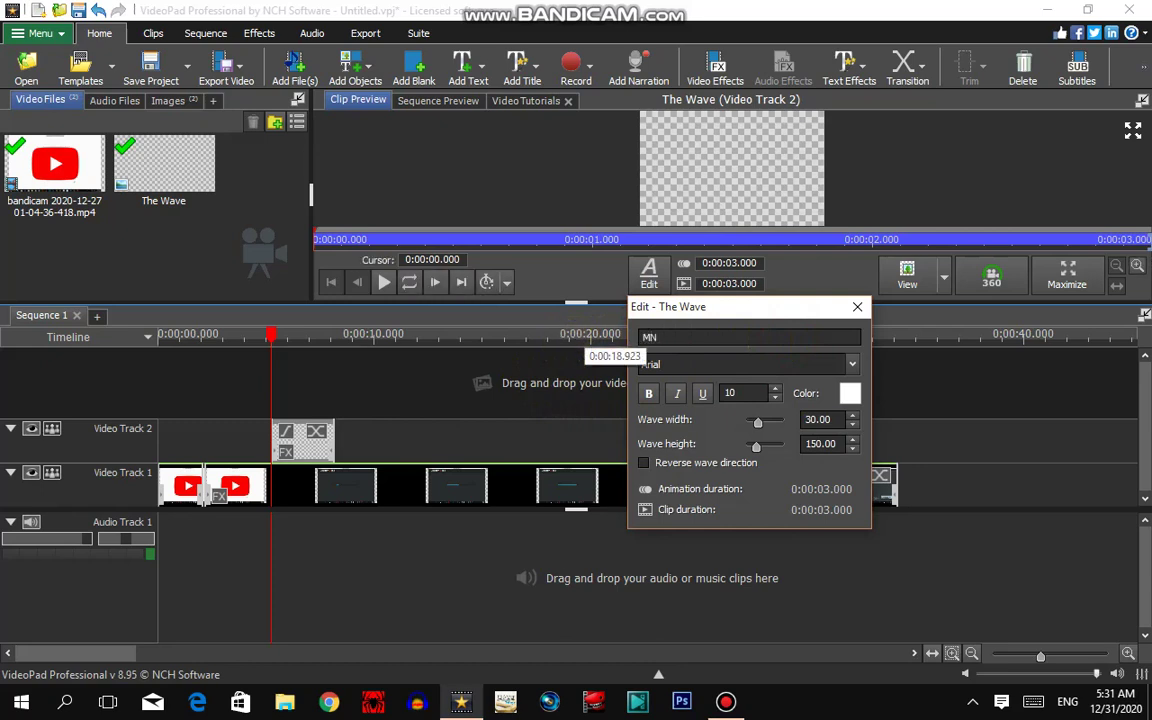
pyautogui.write(' Teaching')
pyautogui.moveTo(751, 337); pyautogui.dragTo(598, 355)
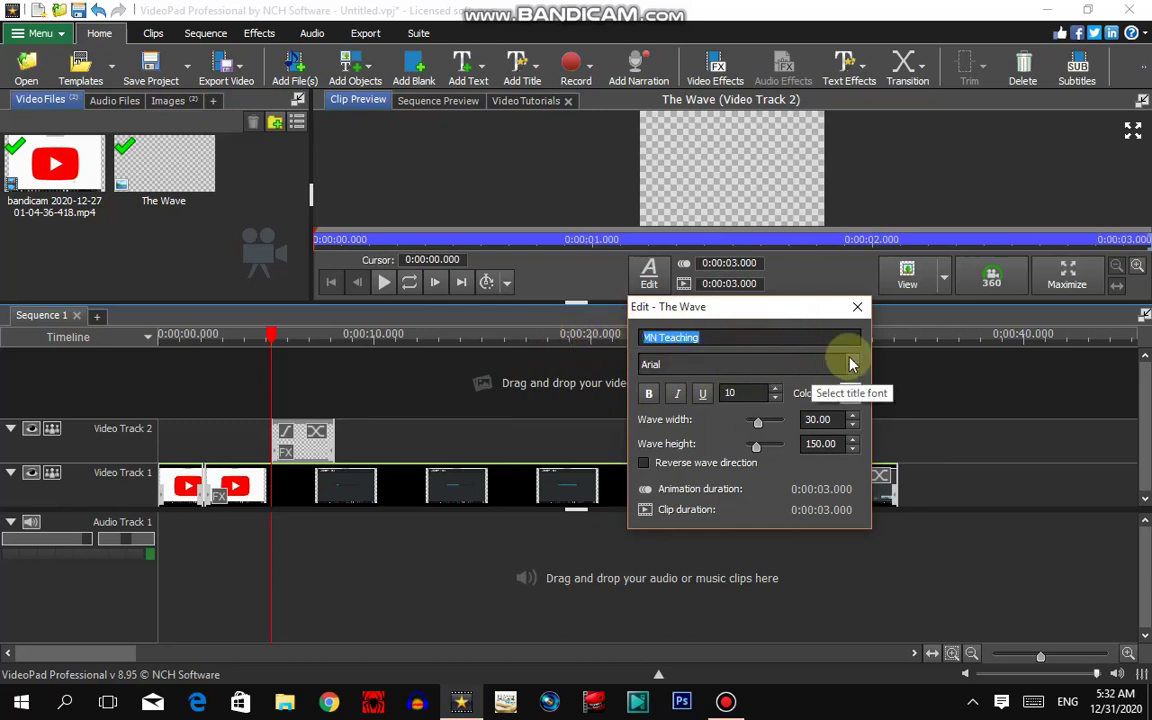
pyautogui.click(852, 365)
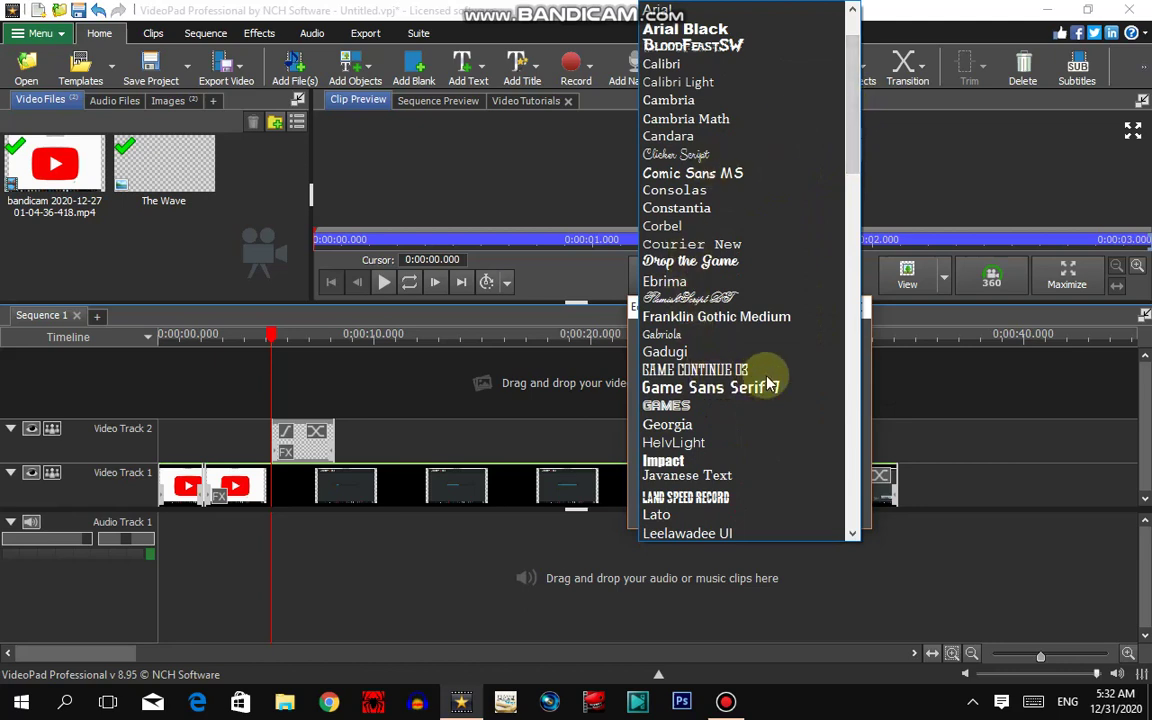
pyautogui.click(700, 387)
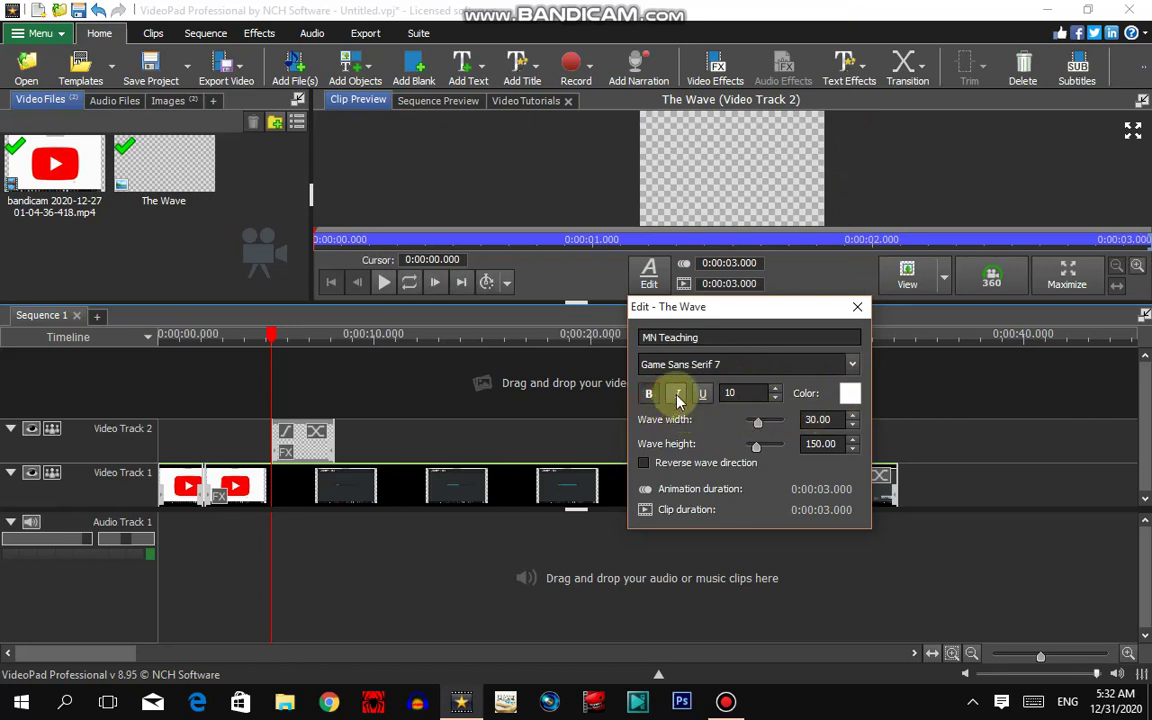
# Step: Style the title as italic and underlined at size 16, and colour it yellow-green (c3e602)
pyautogui.click(776, 389)
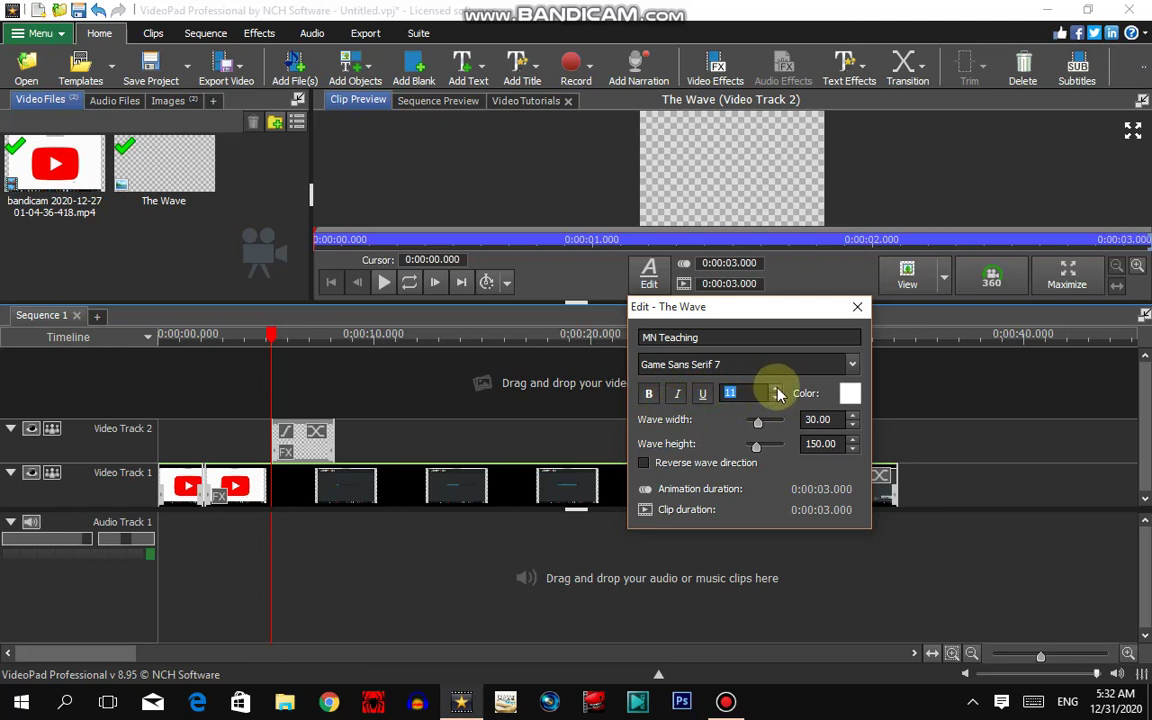
pyautogui.click(776, 389)
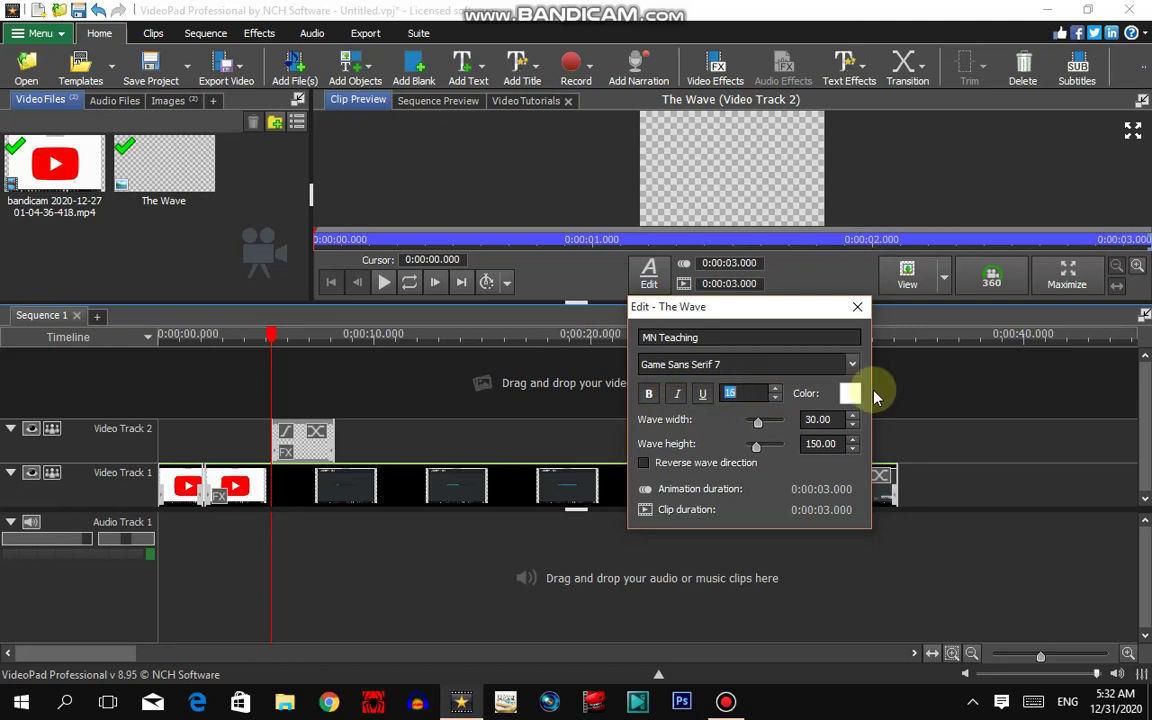
pyautogui.click(849, 392)
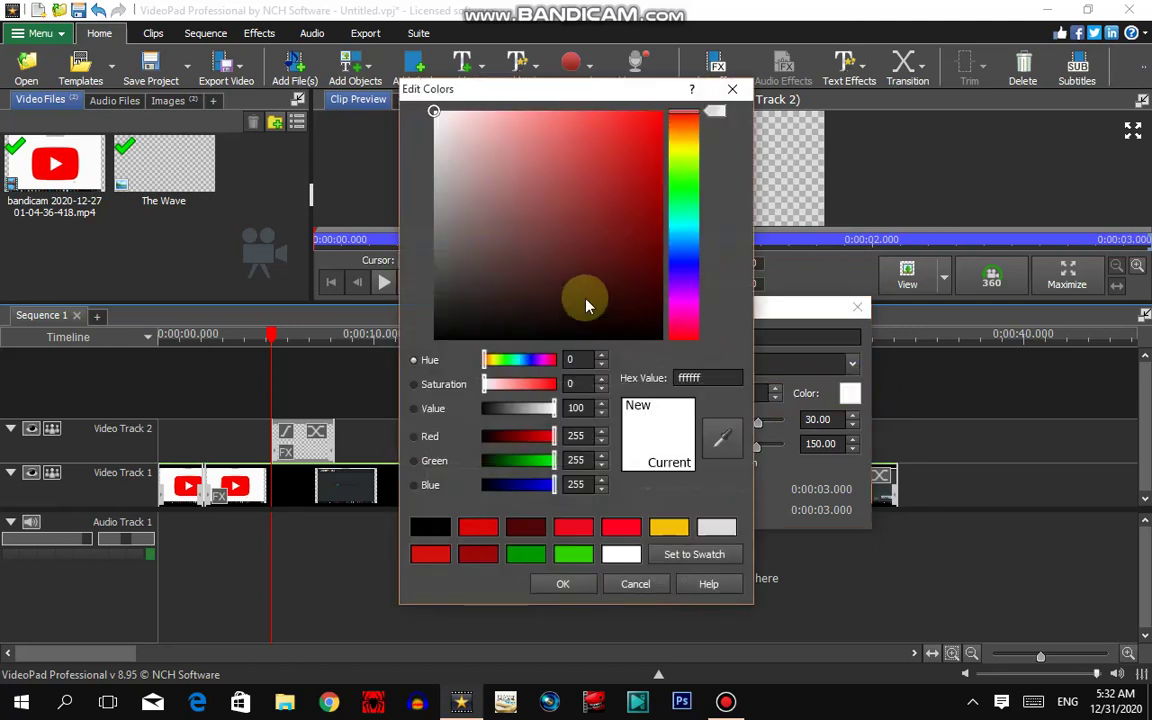
pyautogui.moveTo(612, 249); pyautogui.dragTo(675, 140)
pyautogui.click(681, 156)
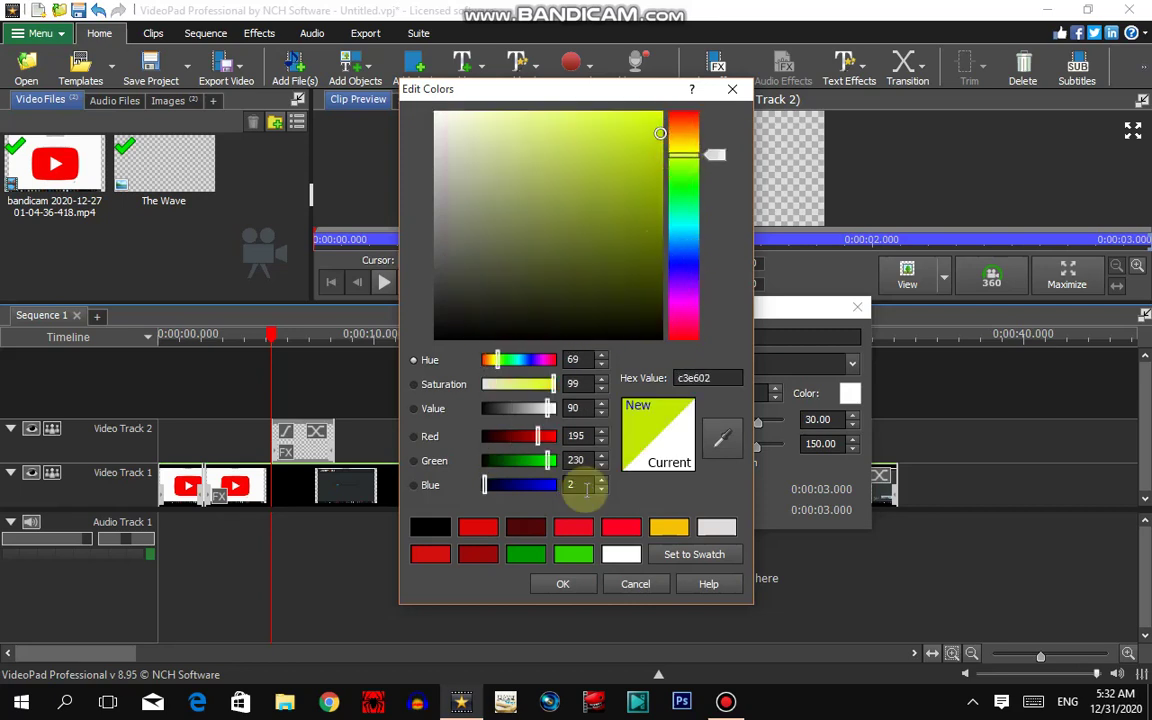
pyautogui.click(563, 586)
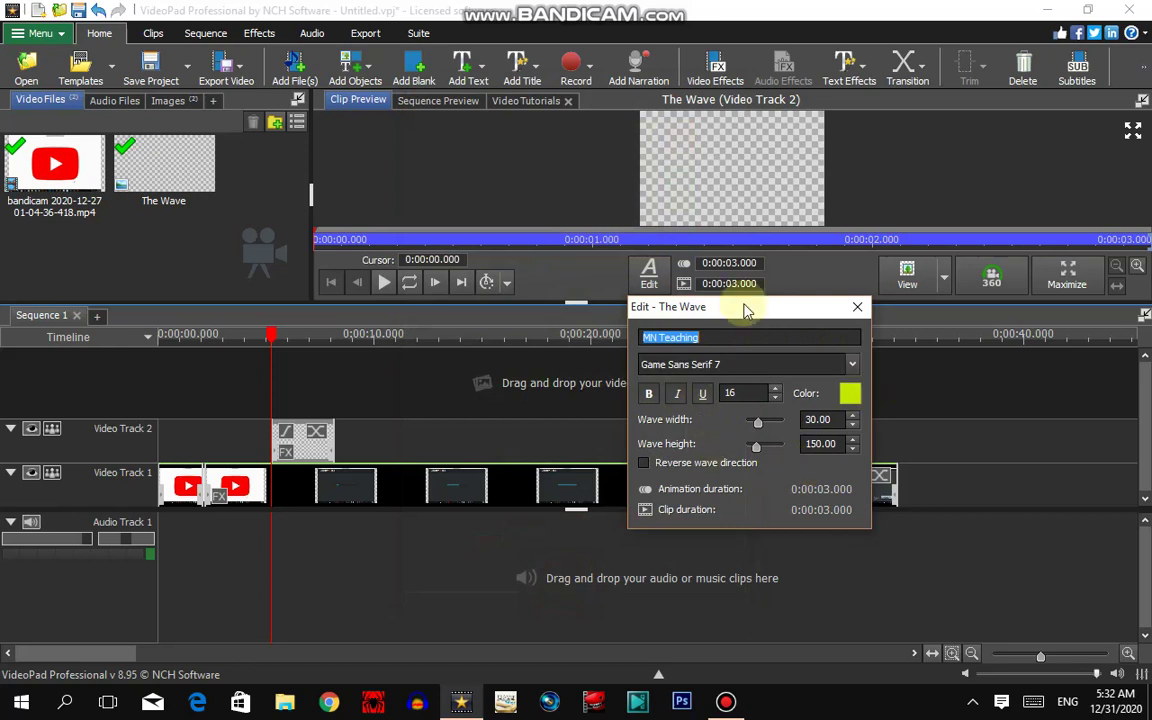
pyautogui.click(857, 306)
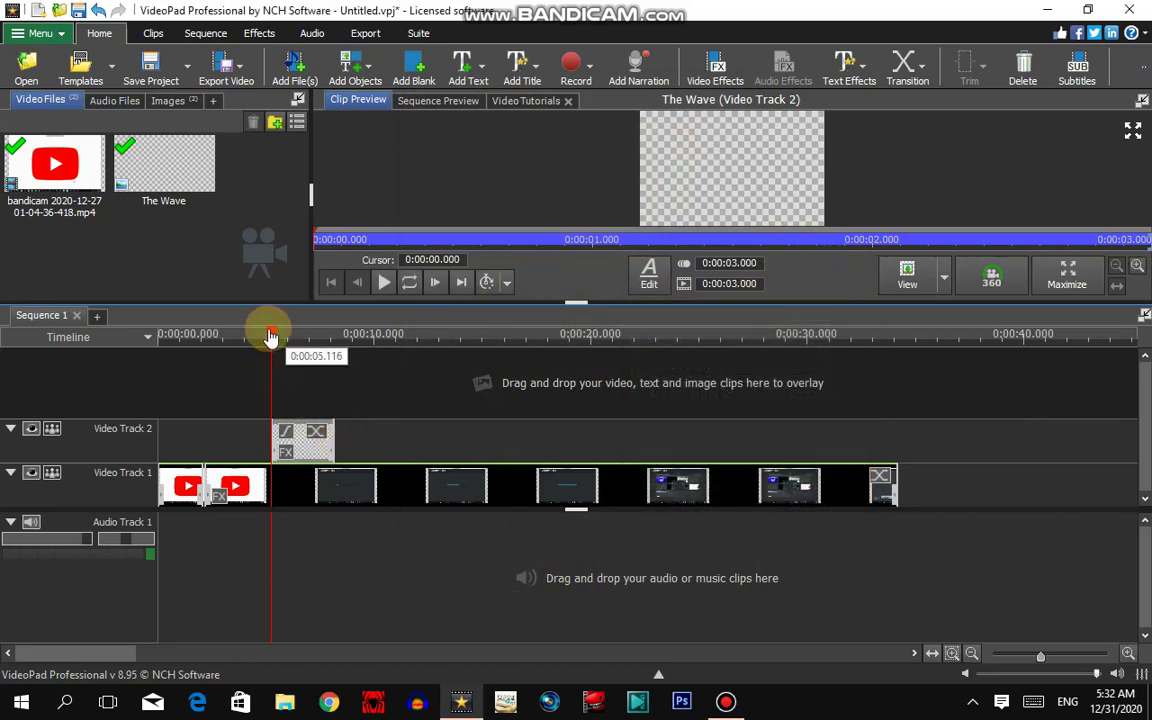
# Step: Scale the title clip slightly smaller in the sequence preview and move it to about -1.85% horizontal and 55.22% vertical offset
pyautogui.moveTo(271, 337); pyautogui.dragTo(286, 334)
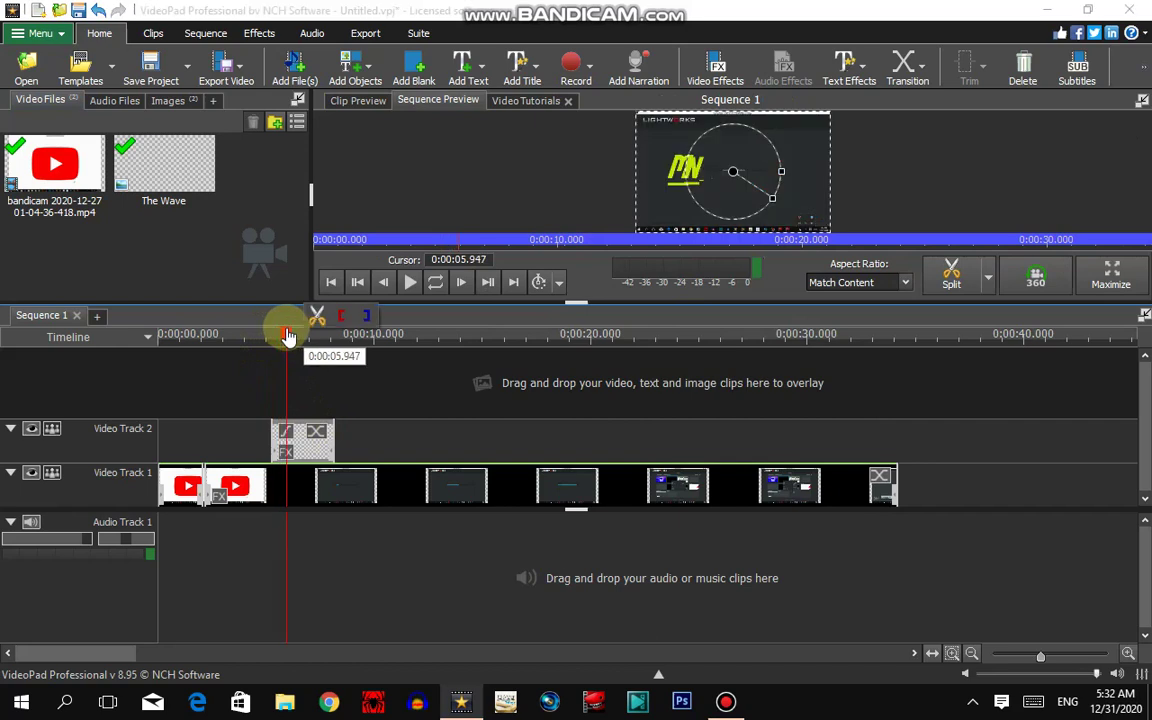
pyautogui.click(310, 445)
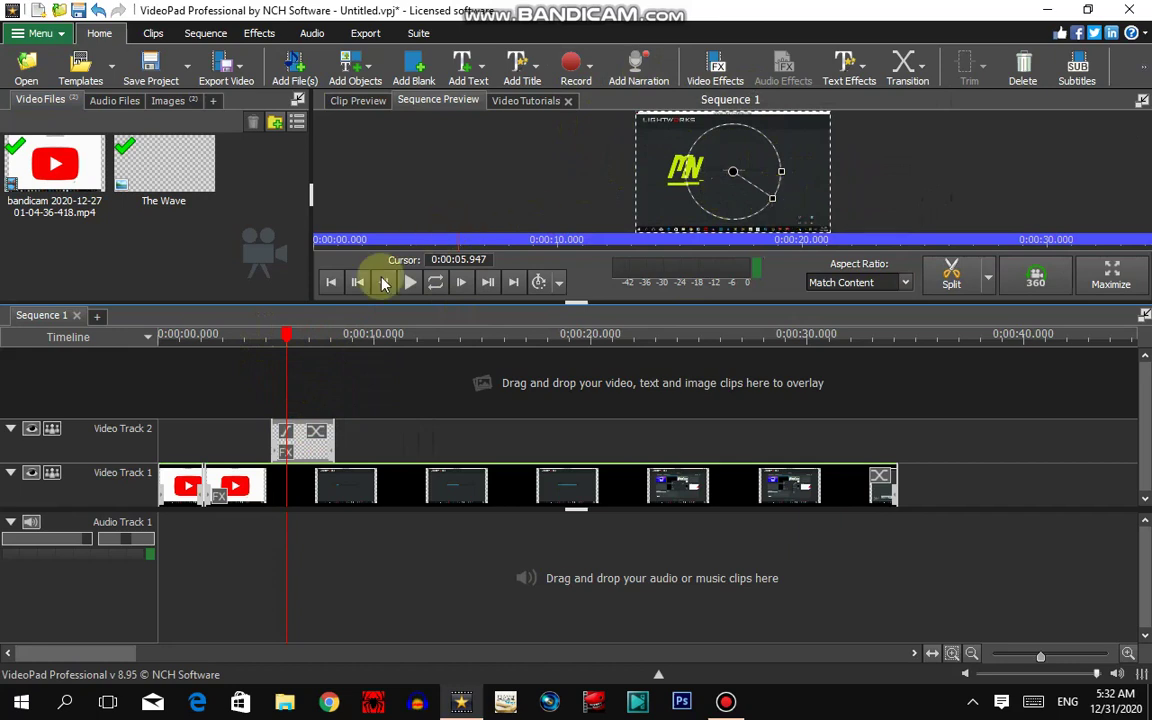
pyautogui.moveTo(290, 337); pyautogui.dragTo(329, 338)
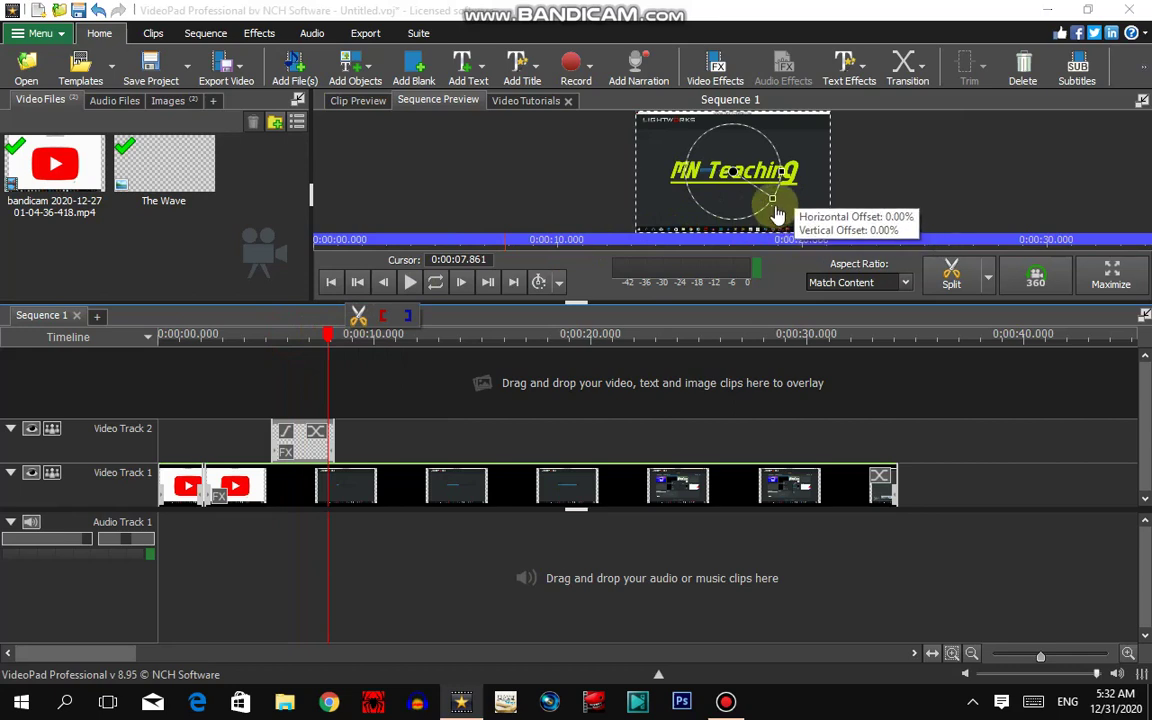
pyautogui.moveTo(775, 208); pyautogui.dragTo(768, 167)
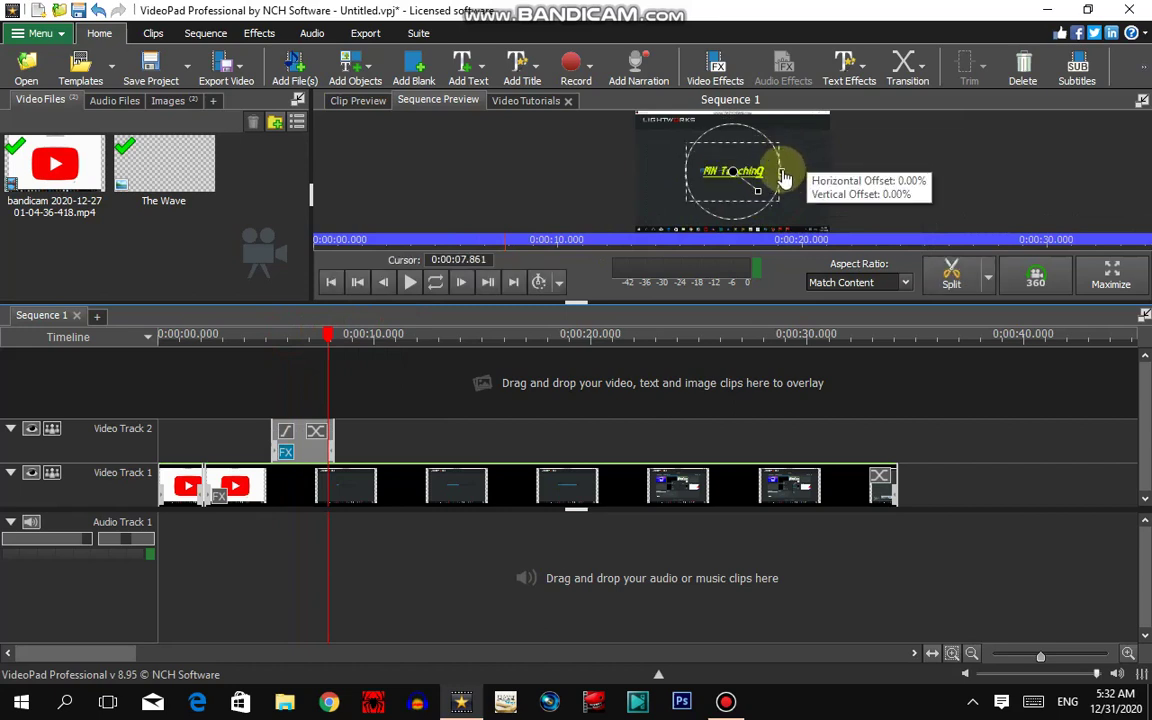
pyautogui.moveTo(762, 197); pyautogui.dragTo(737, 207)
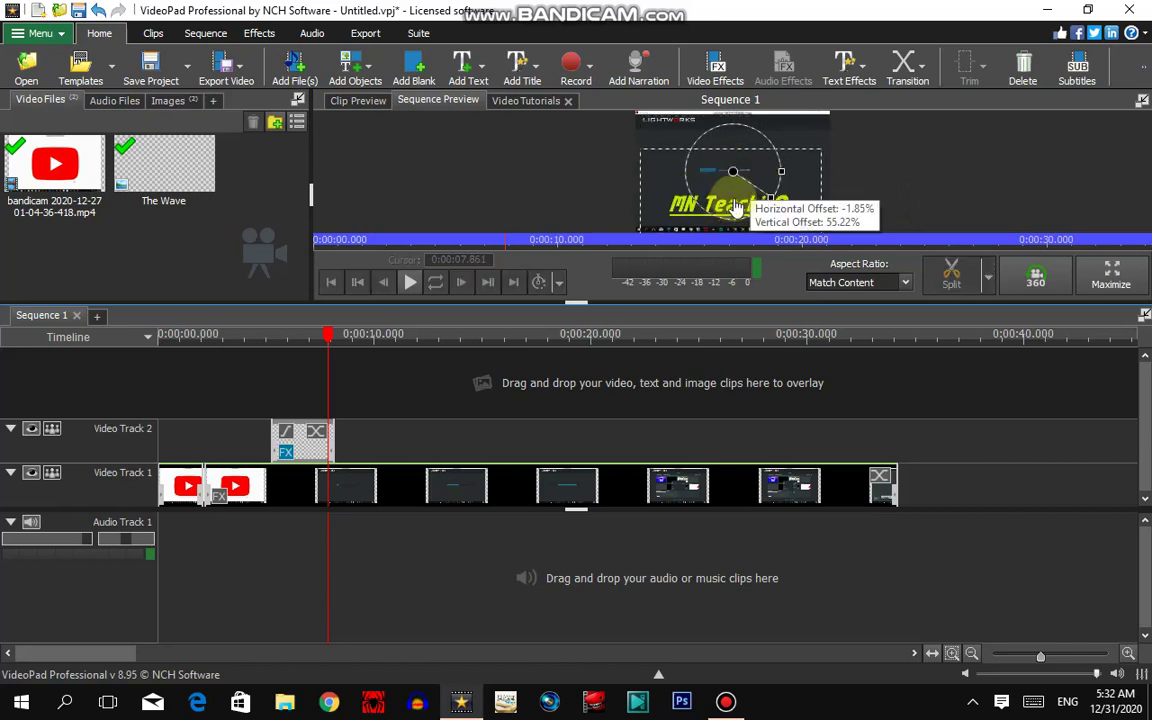
# Step: Play the sequence from the start of the title clip to review the title animation over the video
pyautogui.click(269, 336)
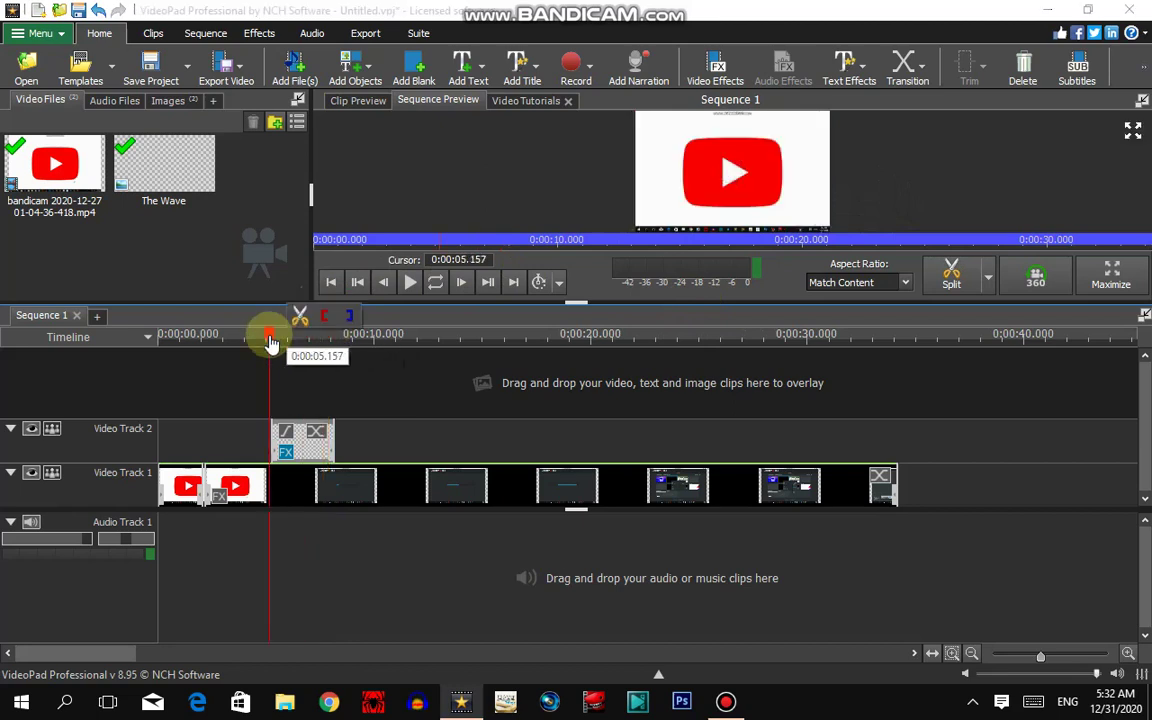
pyautogui.press('space')
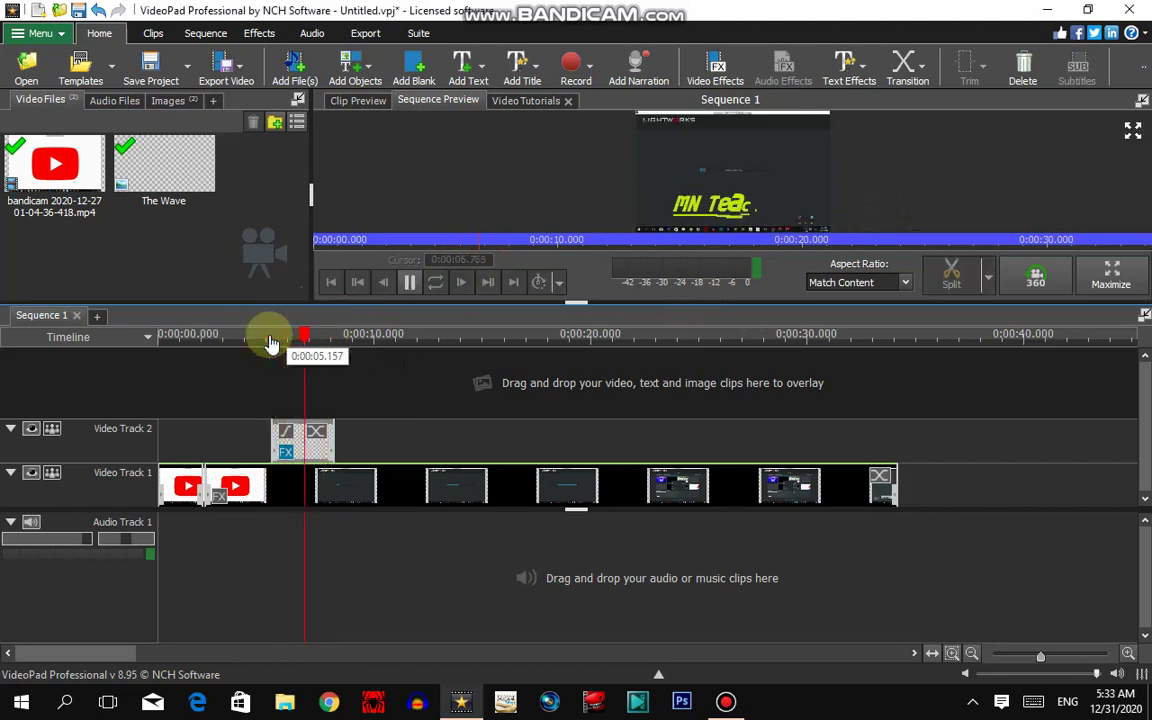
pyautogui.press('space')
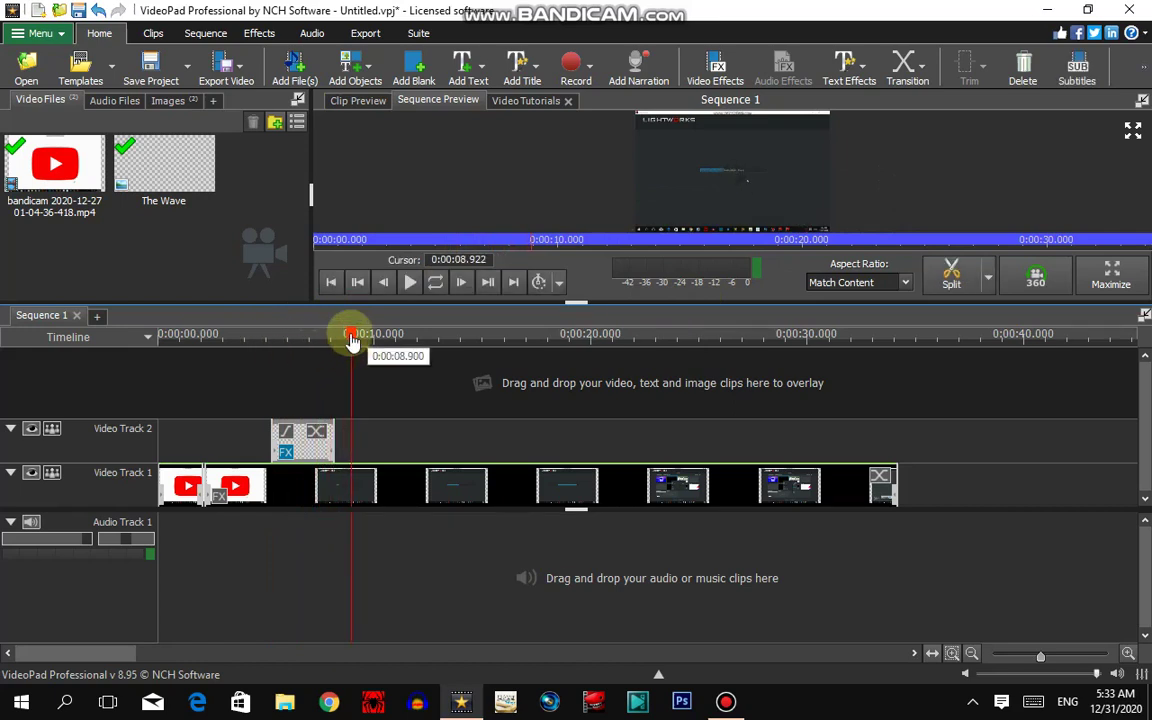
pyautogui.moveTo(329, 337); pyautogui.dragTo(278, 342)
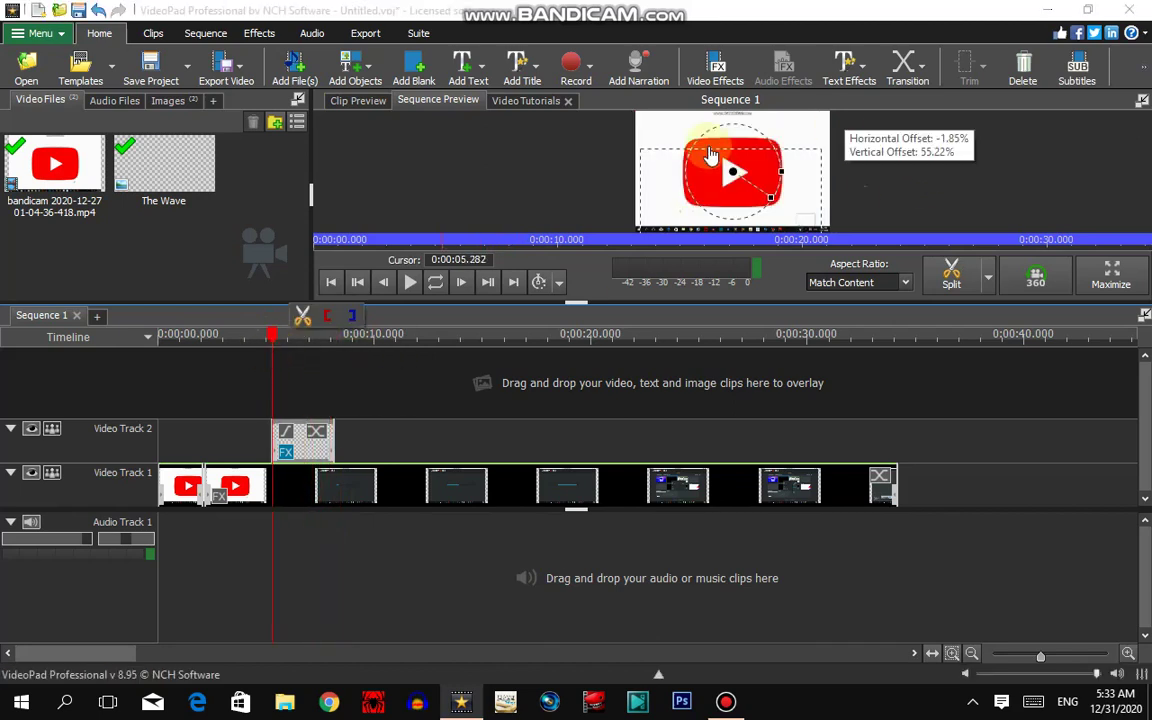
pyautogui.press('space')
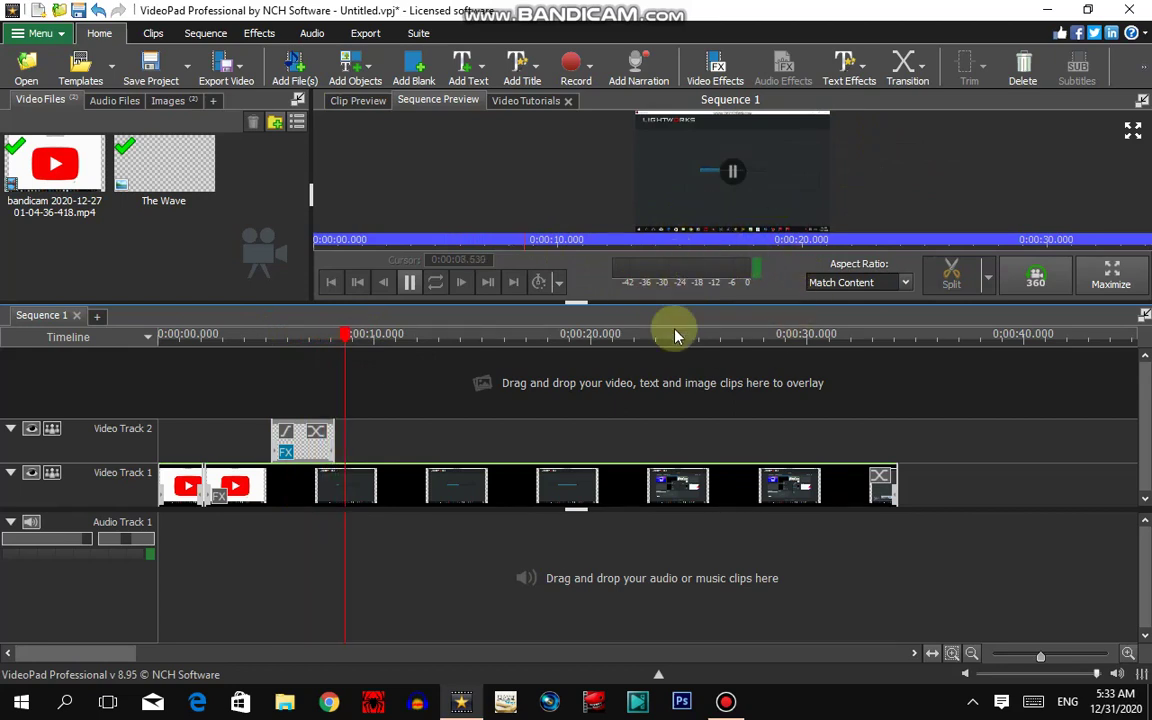
pyautogui.press('space')
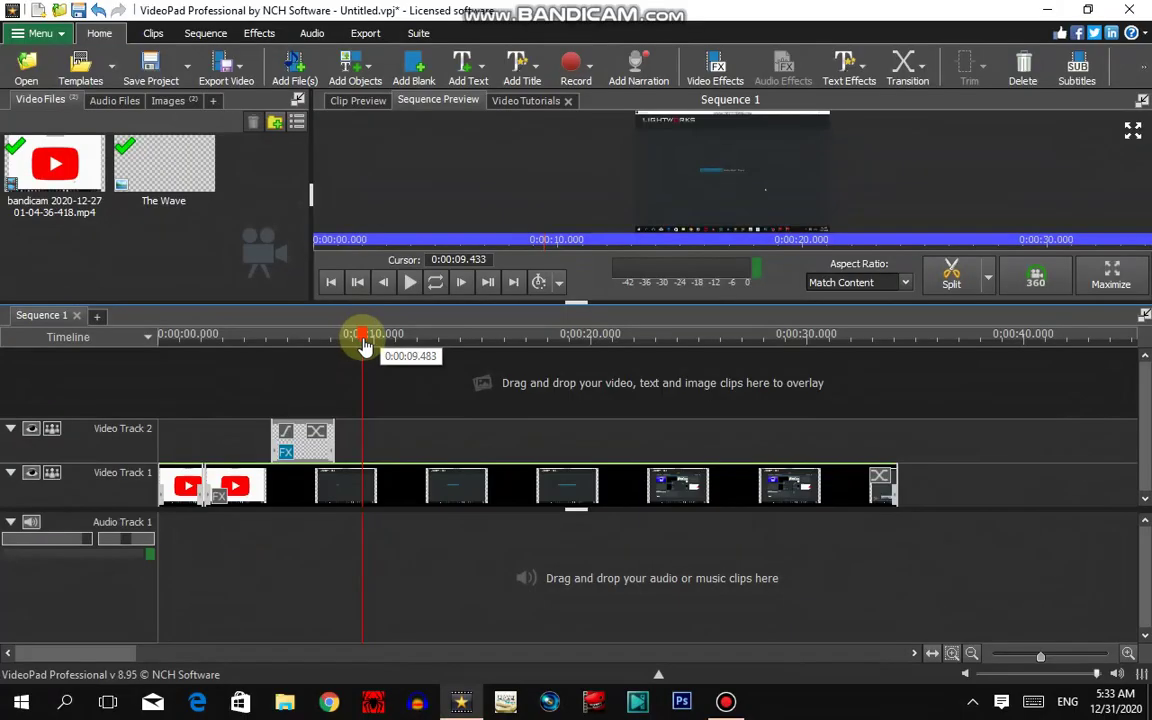
# Step: Move the playhead past the title to 0:00:12.477 and play on to about 0:00:14 as the next insertion point
pyautogui.moveTo(364, 343); pyautogui.dragTo(429, 337)
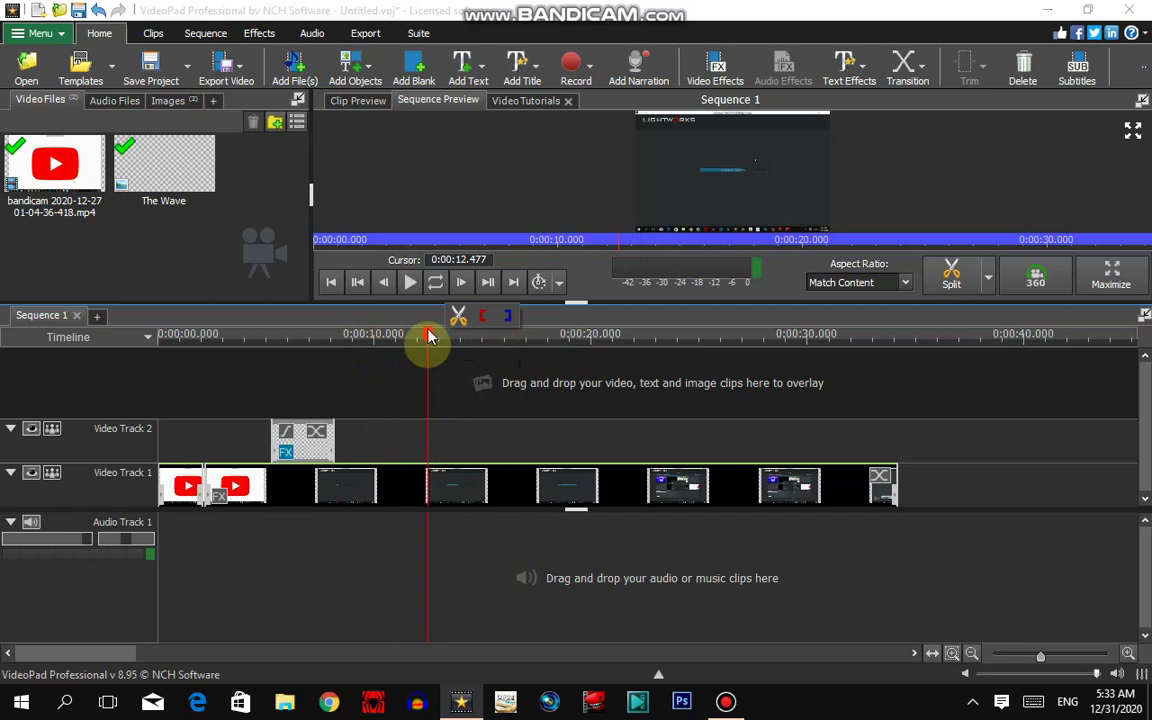
pyautogui.moveTo(453, 8)
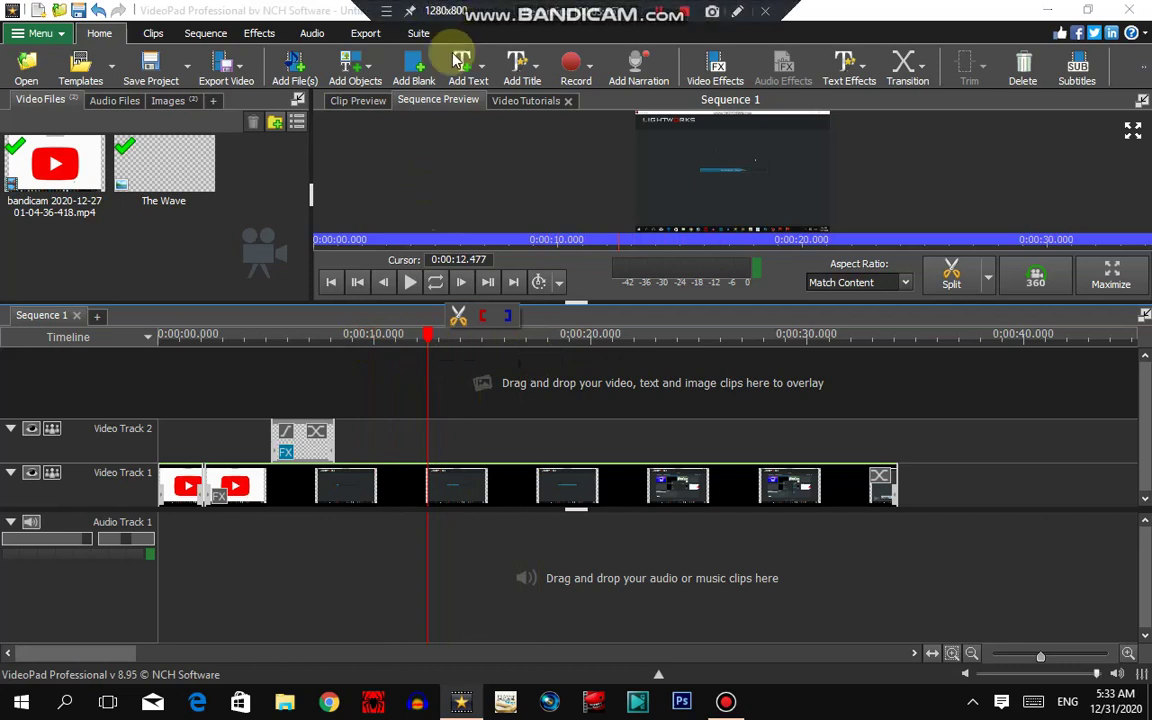
pyautogui.press('space')
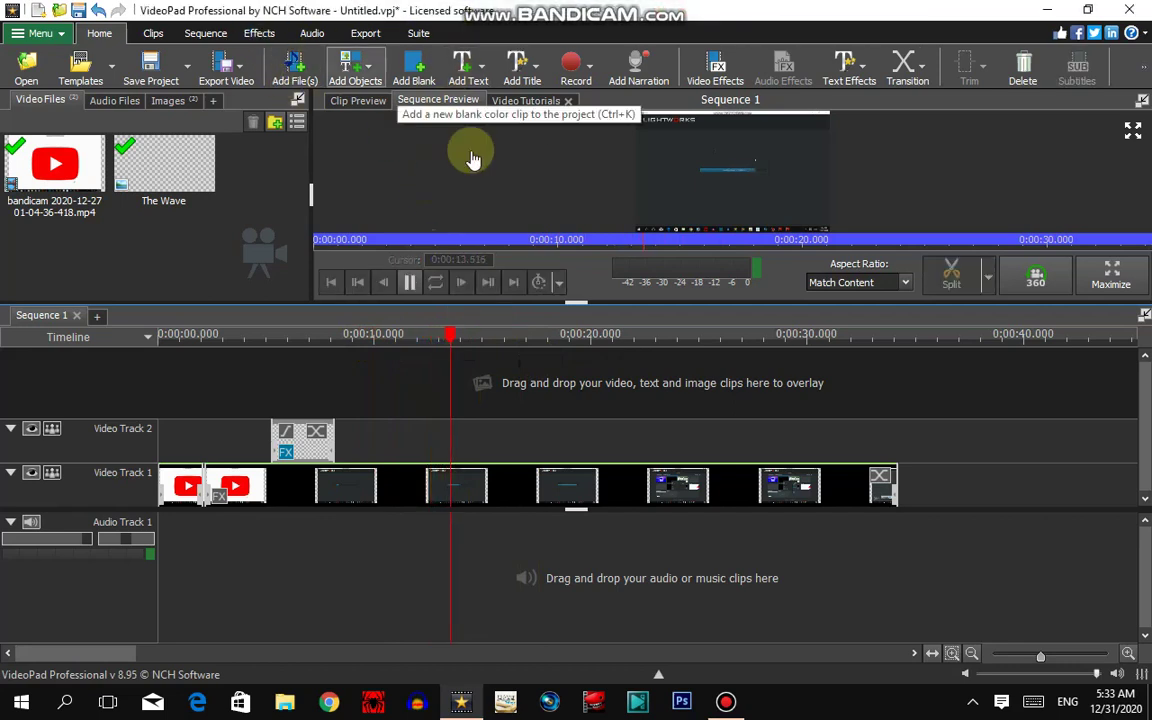
pyautogui.press('space')
# Step: Import the YouTube animated green-screen Subscribe button video from the Not Edited folder on the Desktop
pyautogui.click(302, 72)
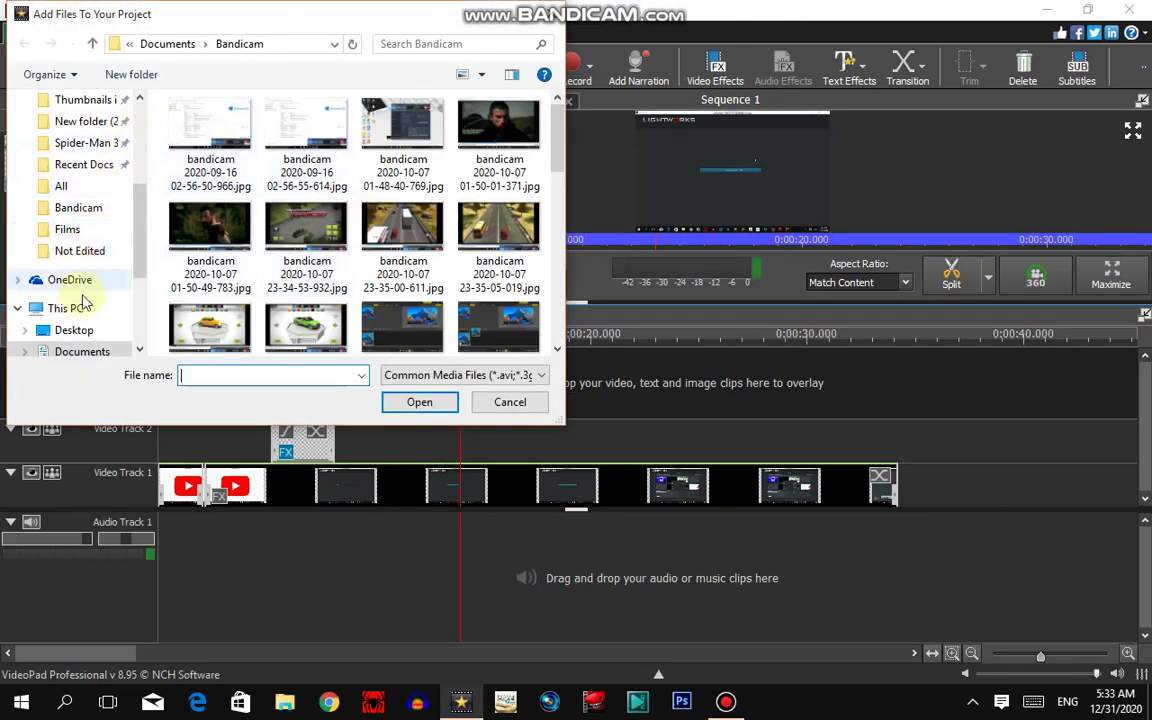
pyautogui.click(78, 330)
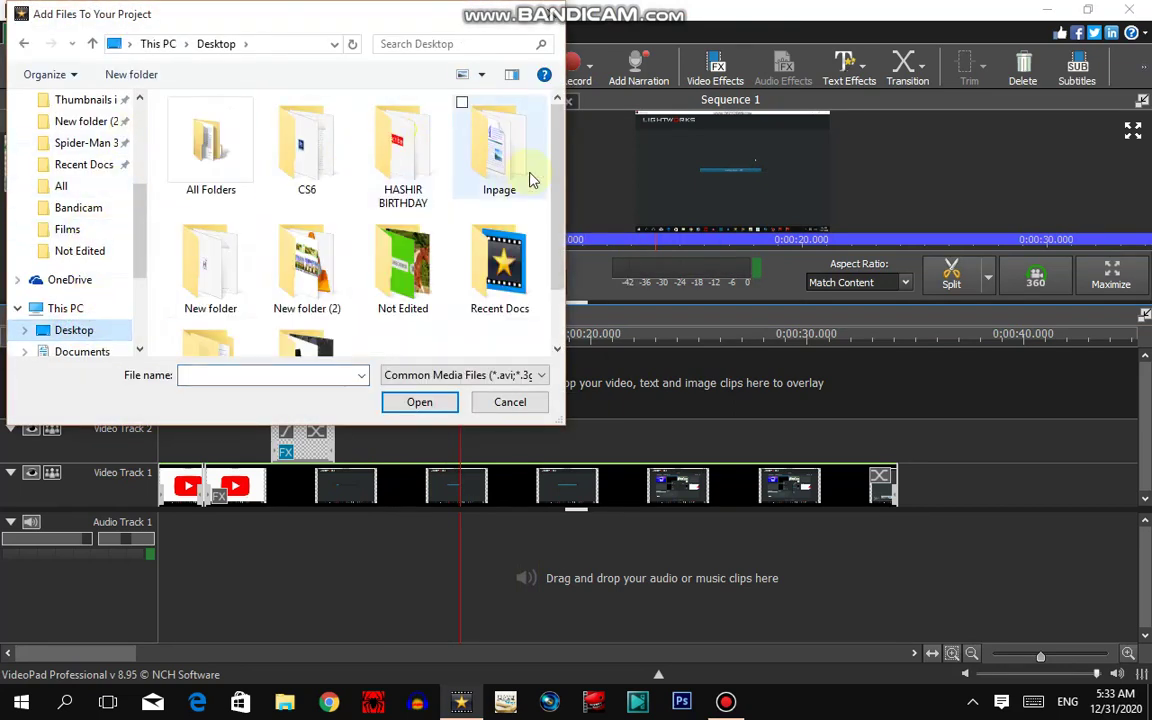
pyautogui.doubleClick(381, 290)
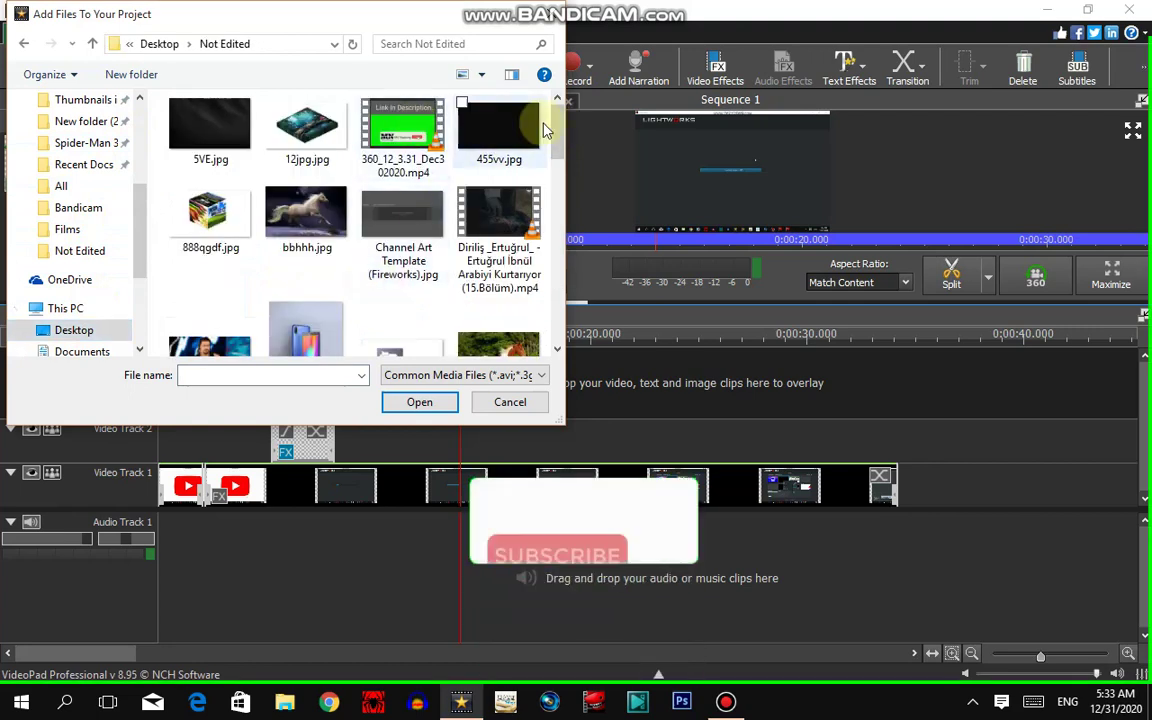
pyautogui.click(553, 128)
pyautogui.moveTo(553, 128); pyautogui.dragTo(530, 313)
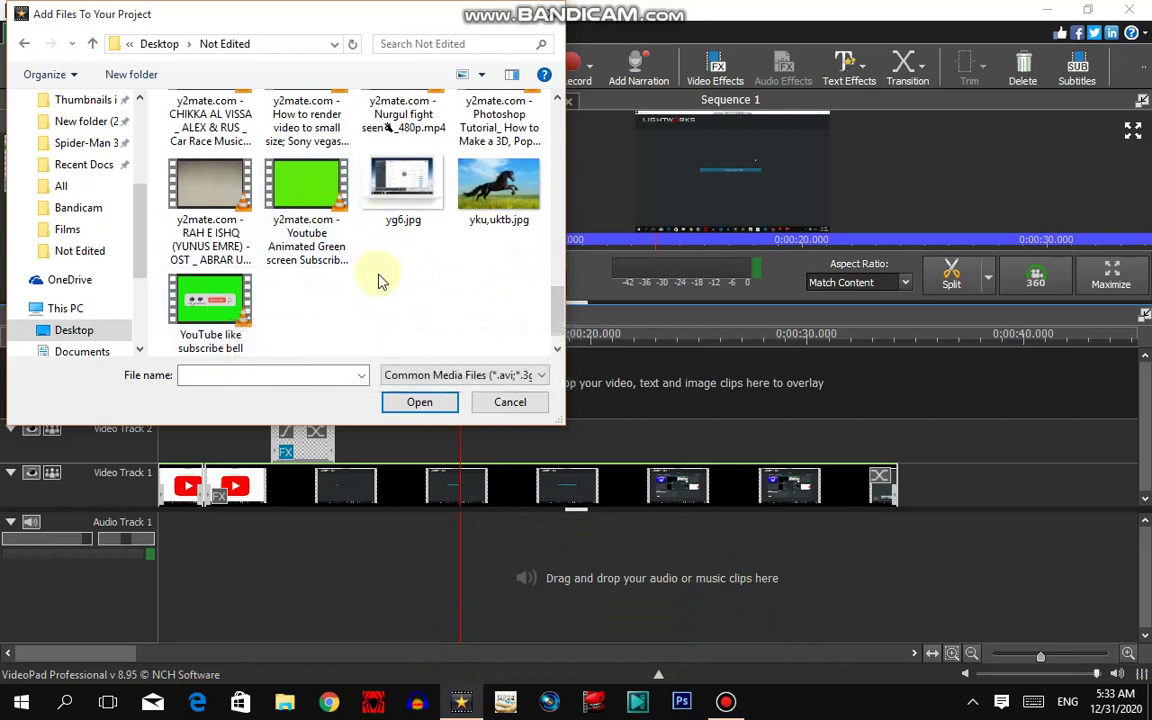
pyautogui.doubleClick(301, 211)
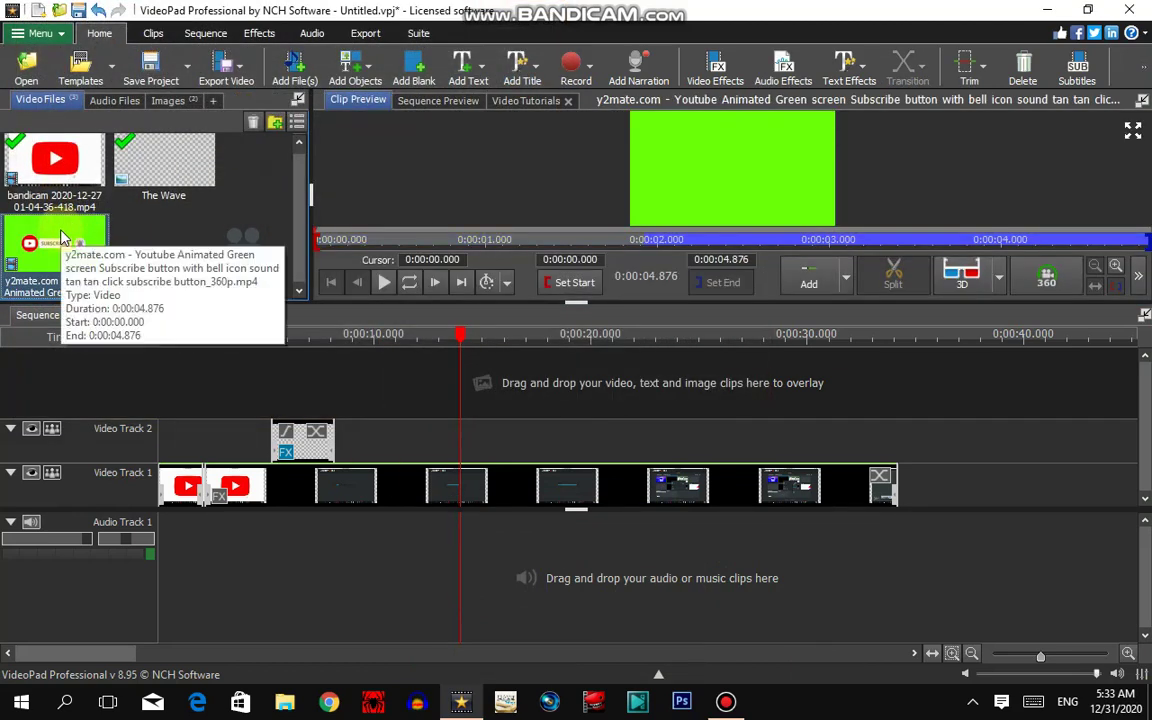
# Step: Place the green-screen Subscribe clip on Video Track 2 at the playhead and check its animation, stopping at about 0:00:15.804
pyautogui.moveTo(62, 238); pyautogui.dragTo(303, 278)
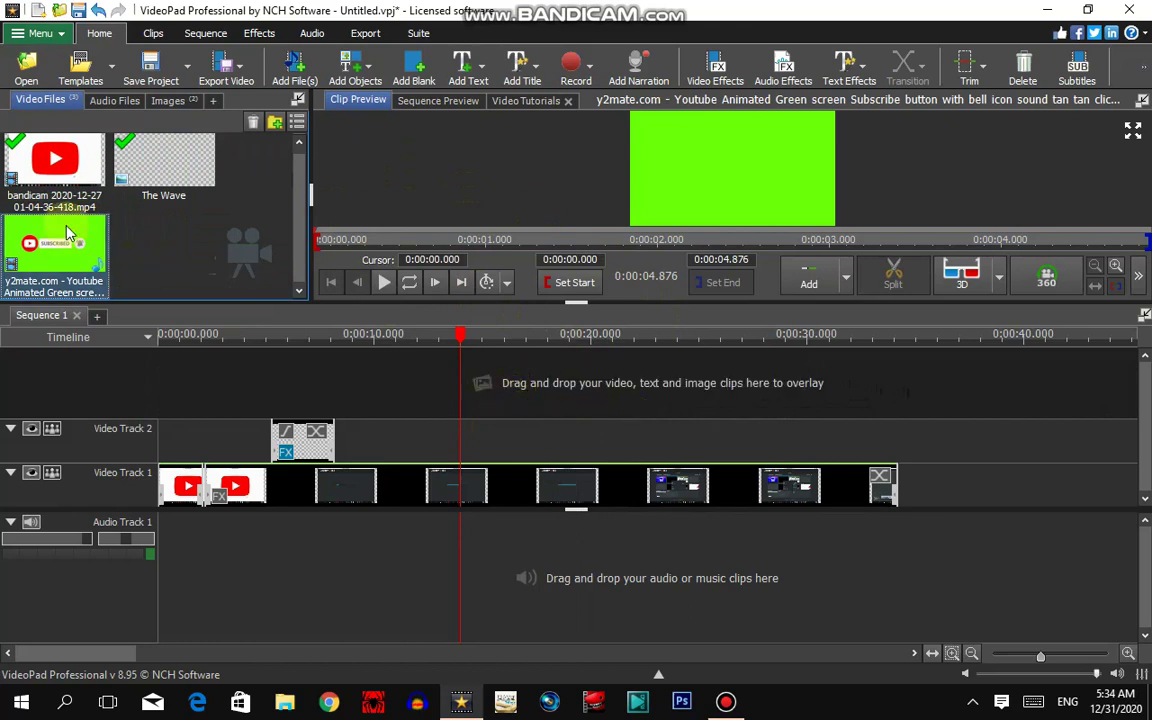
pyautogui.moveTo(57, 228); pyautogui.dragTo(568, 345)
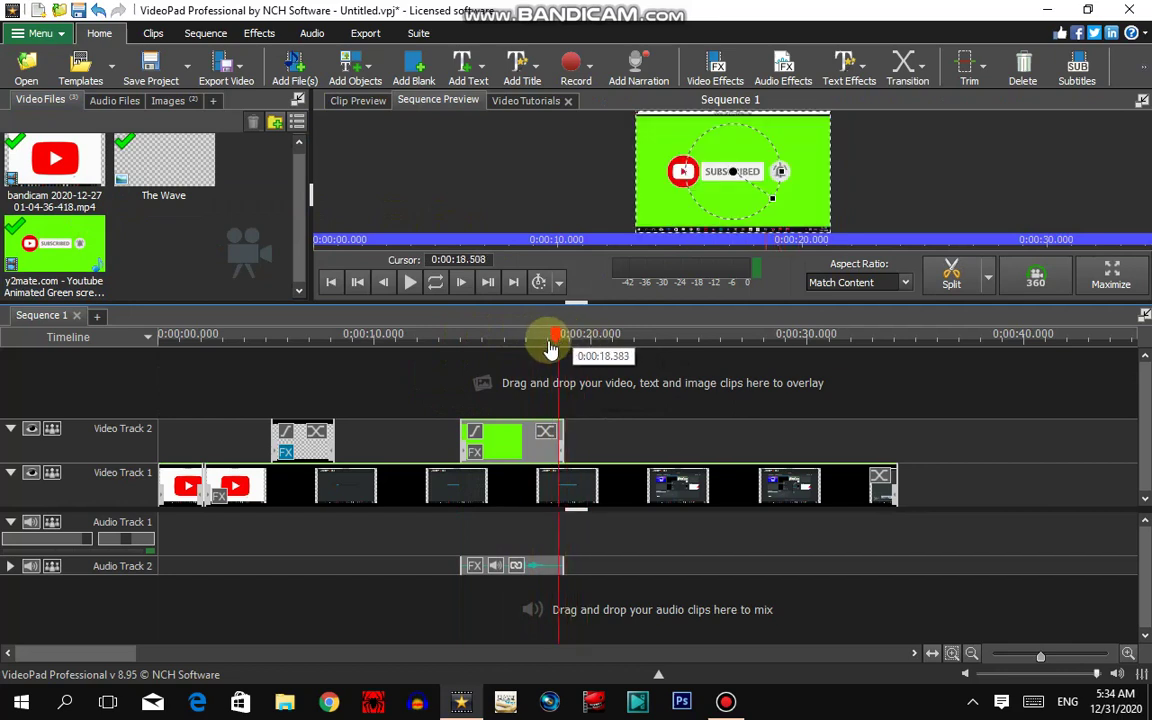
pyautogui.moveTo(549, 340); pyautogui.dragTo(443, 333)
pyautogui.click(497, 334)
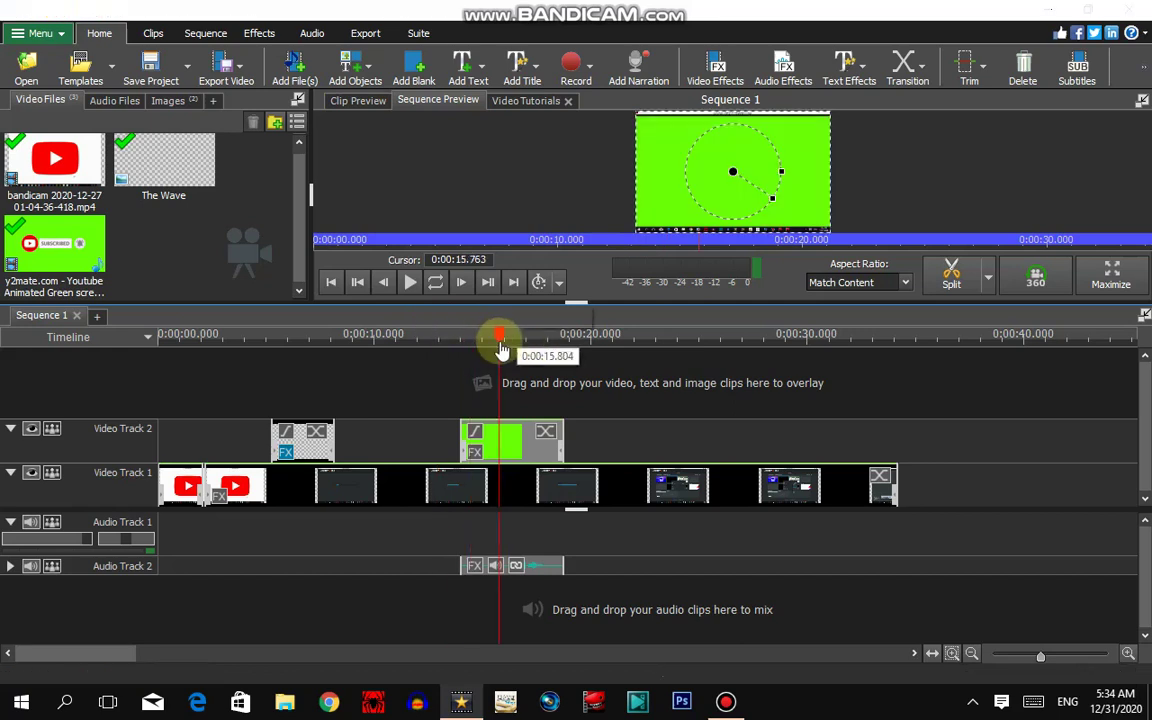
# Step: Add the Green Screen video effect to the Subscribe button clip on Video Track 2
pyautogui.click(680, 165)
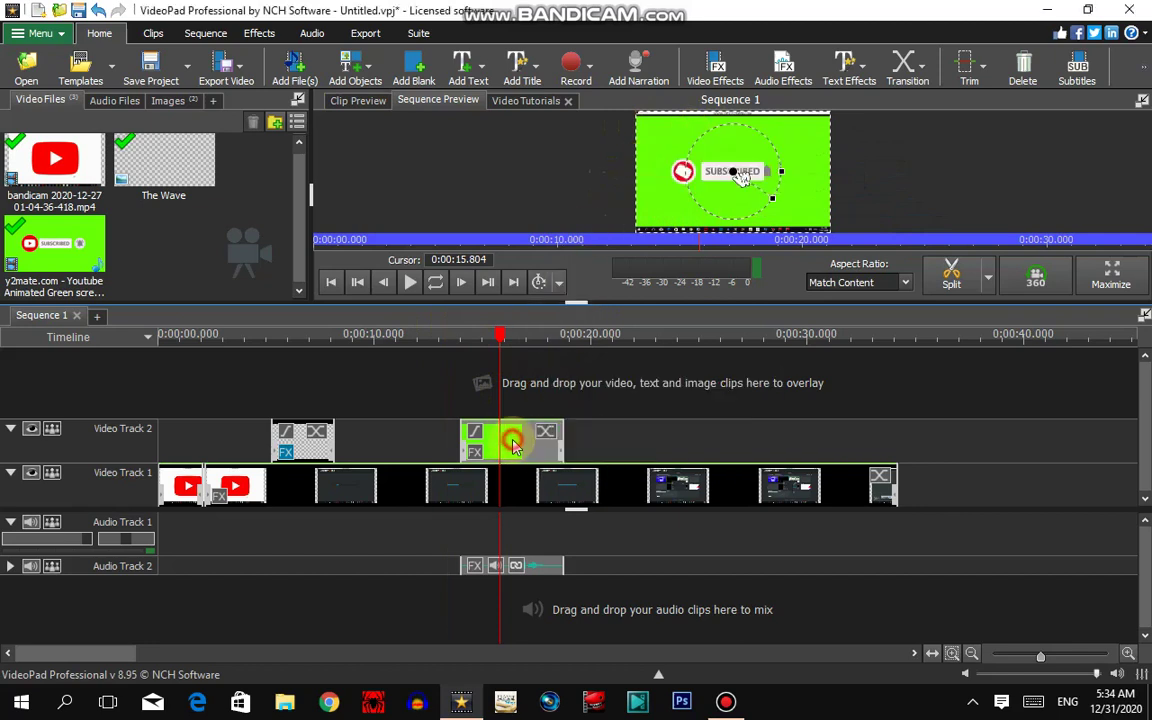
pyautogui.click(712, 70)
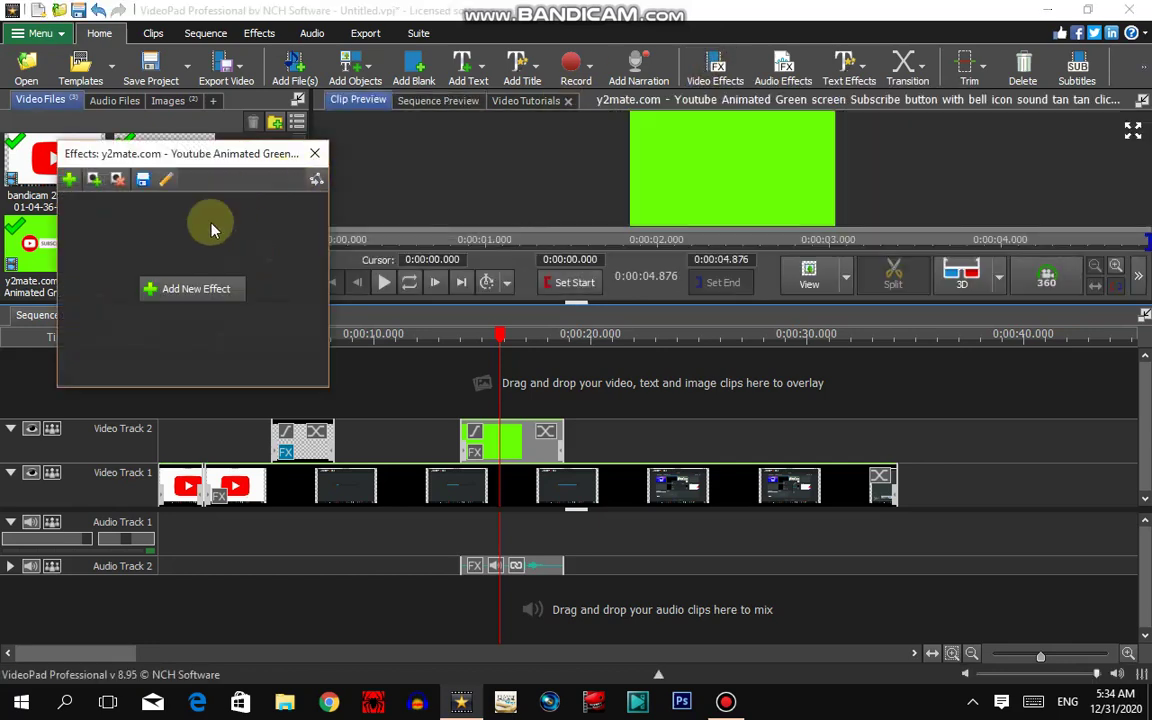
pyautogui.click(176, 300)
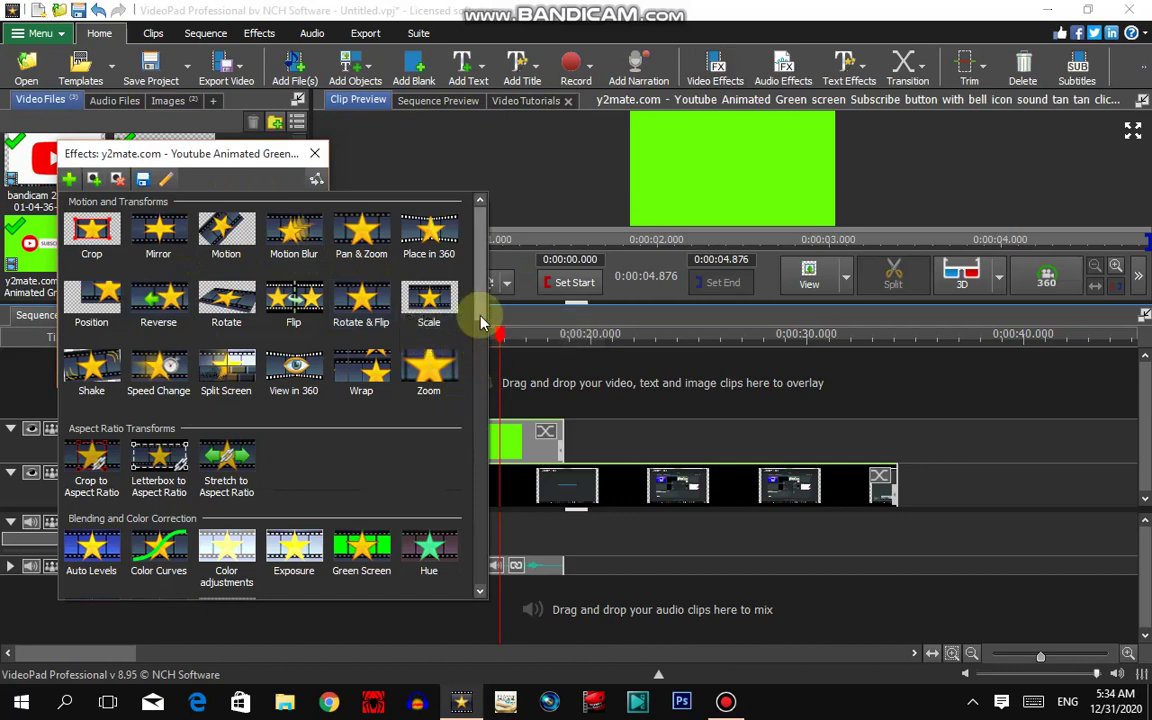
pyautogui.moveTo(480, 318); pyautogui.dragTo(470, 342)
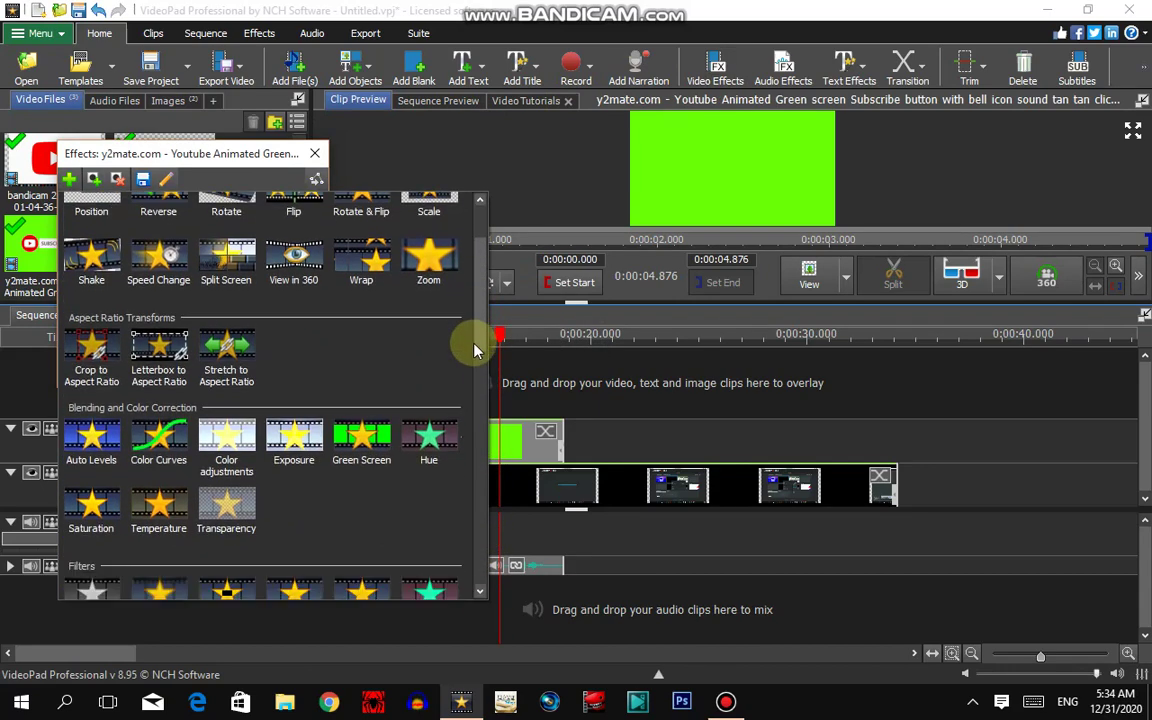
pyautogui.click(368, 435)
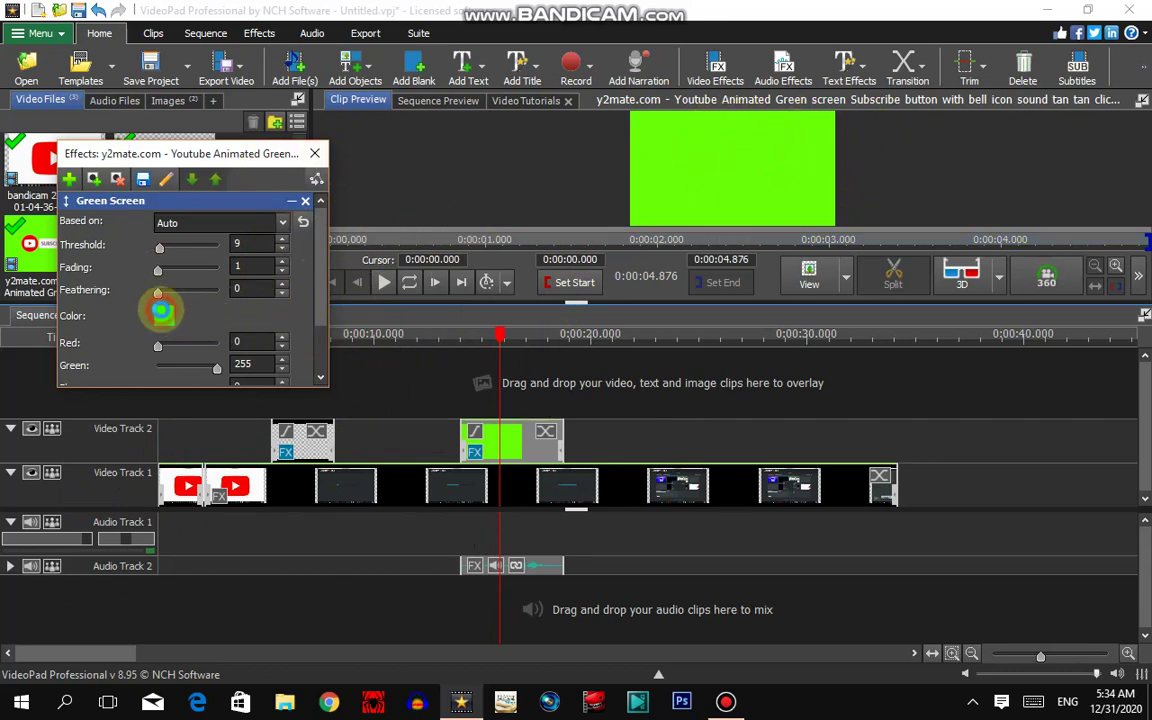
# Step: Set the Green Screen key color to 6afe08 by sampling the clip's green background, and close the effect settings
pyautogui.click(161, 311)
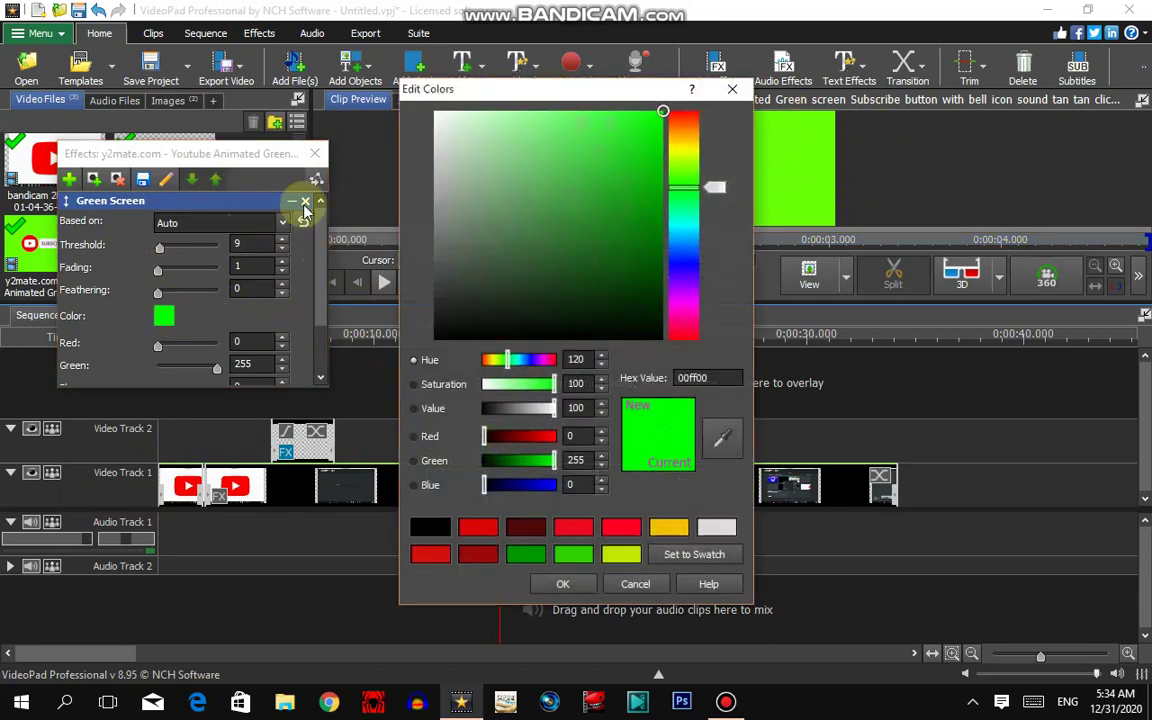
pyautogui.click(720, 441)
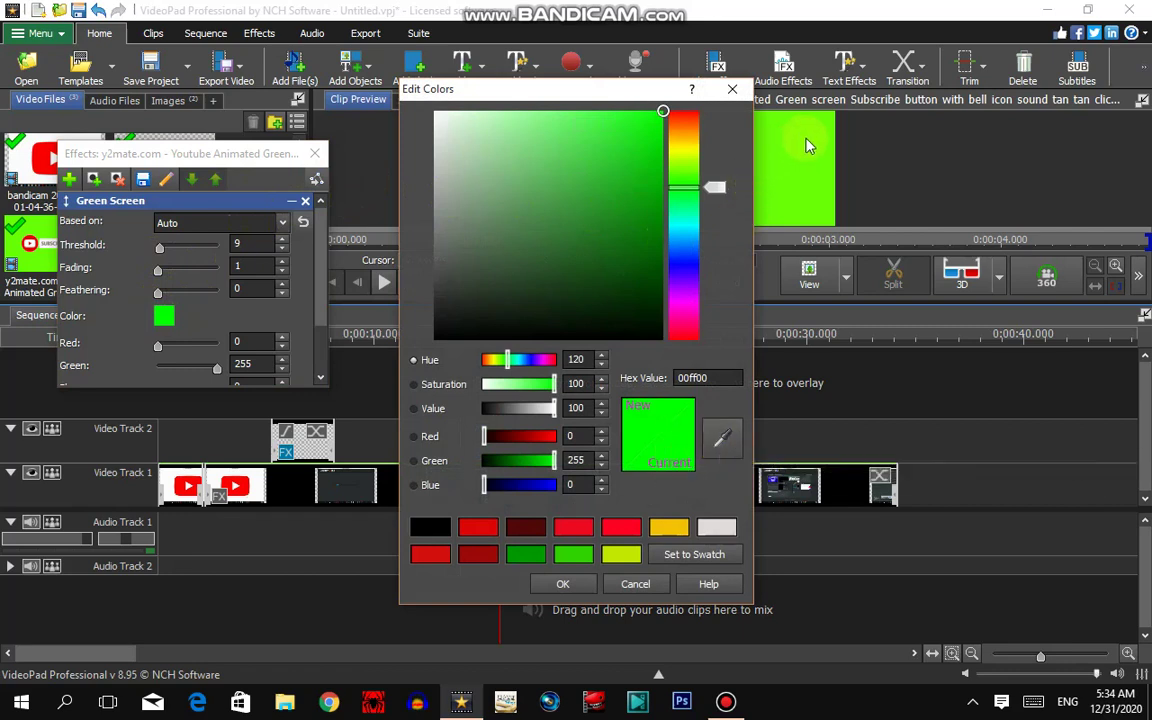
pyautogui.click(720, 447)
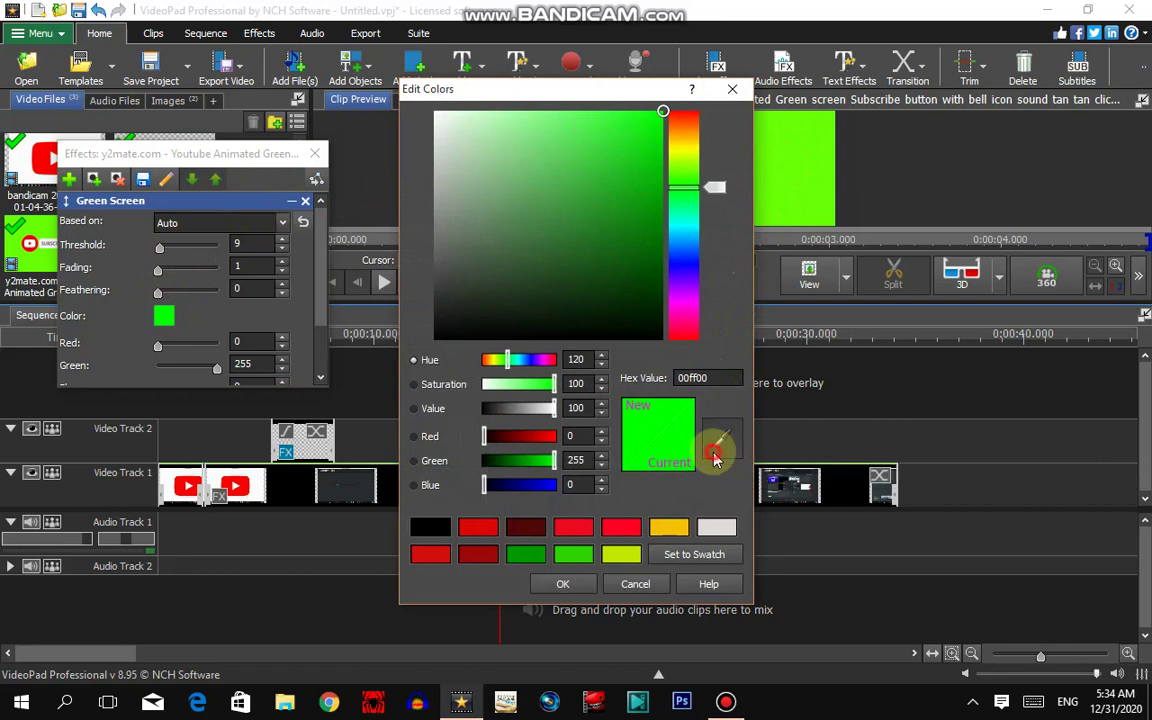
pyautogui.click(813, 140)
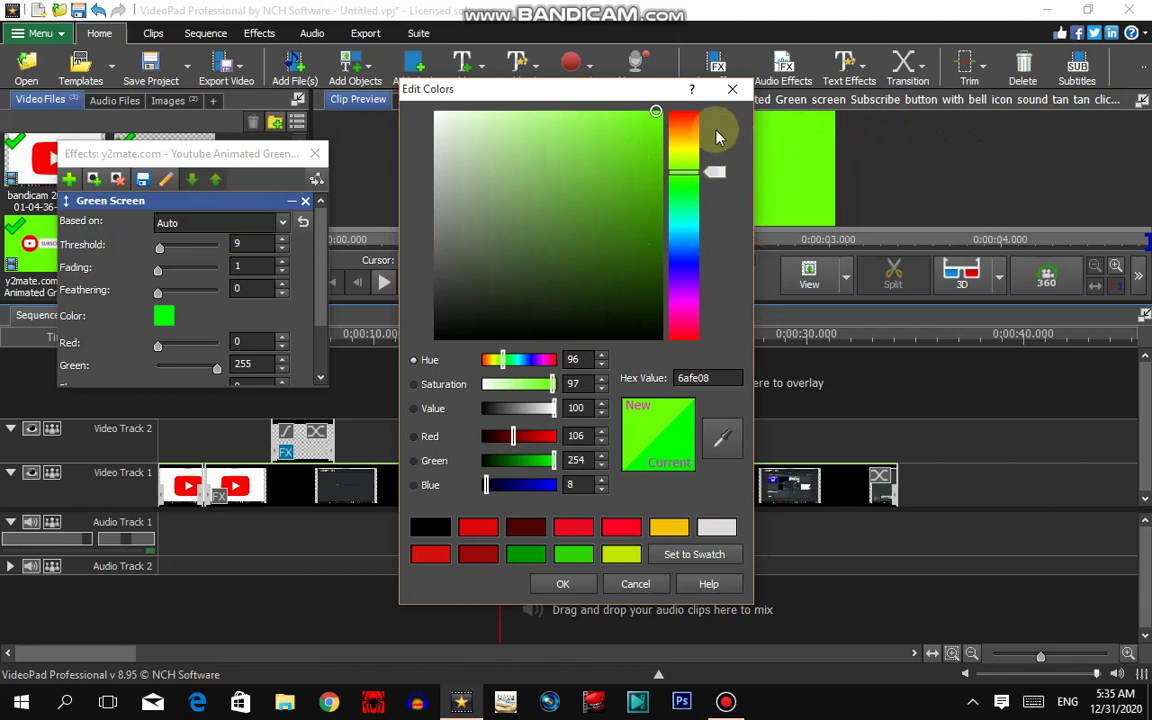
pyautogui.click(585, 587)
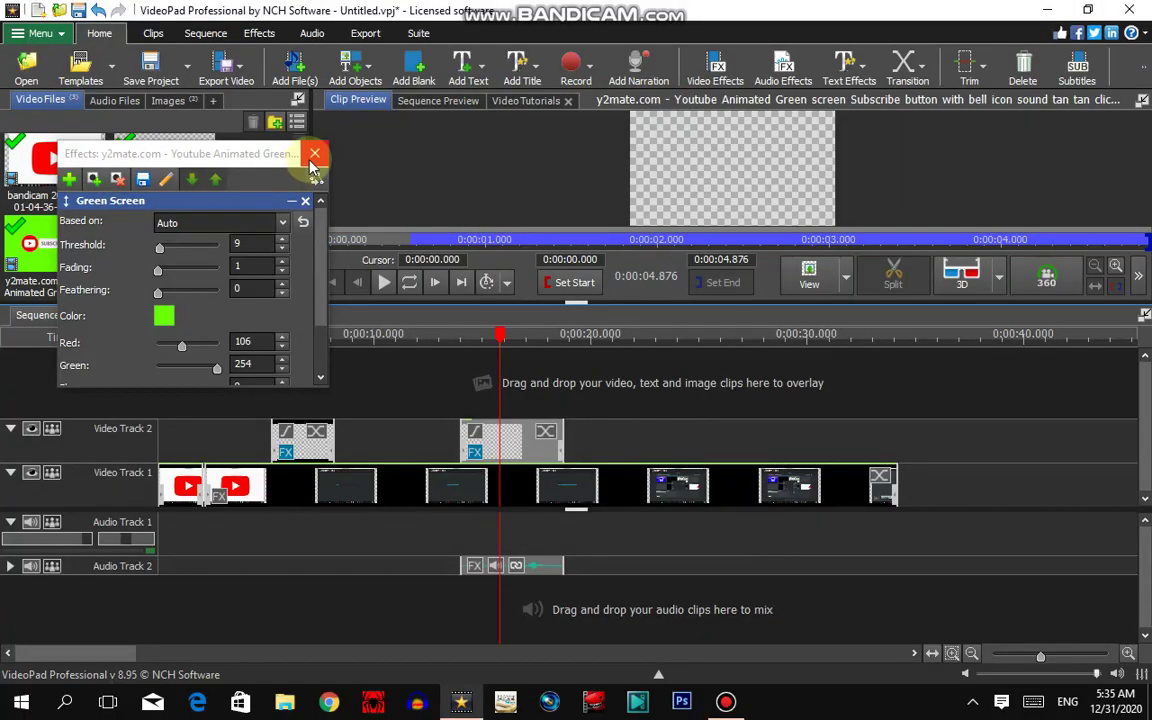
pyautogui.click(313, 155)
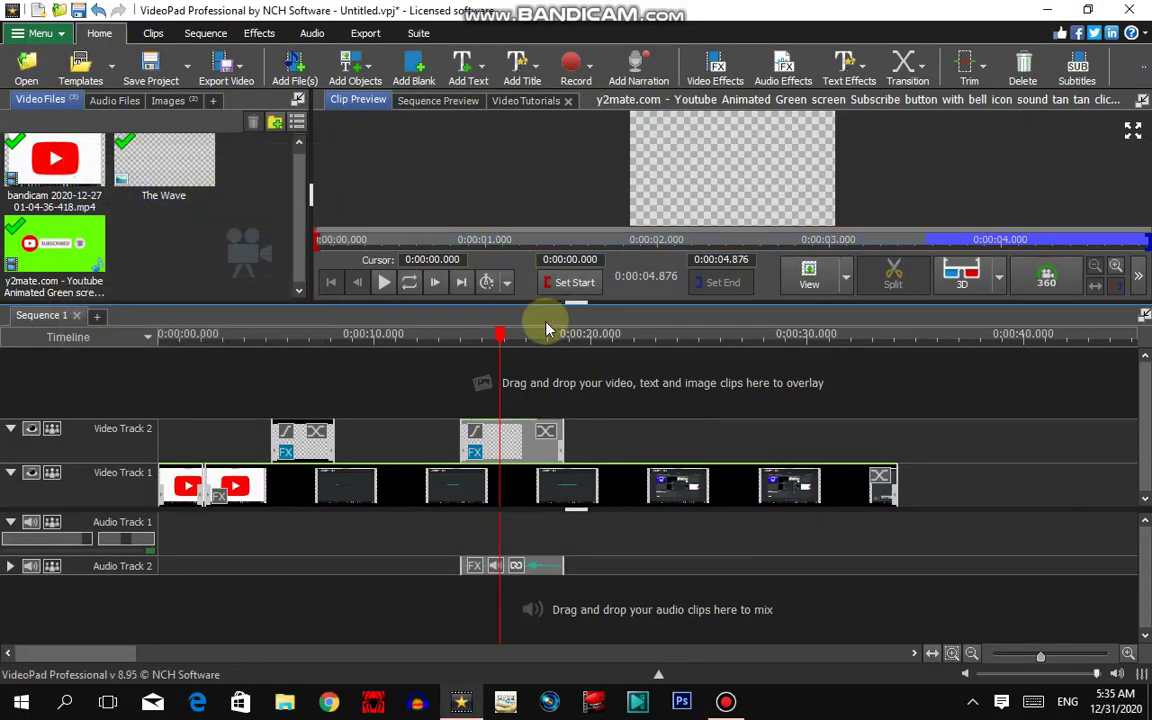
# Step: Play the sequence from the Subscribe clip's start at 0:00:13.974 to review the keyed overlay, stopping at about 0:00:21.374
pyautogui.moveTo(501, 342); pyautogui.dragTo(462, 344)
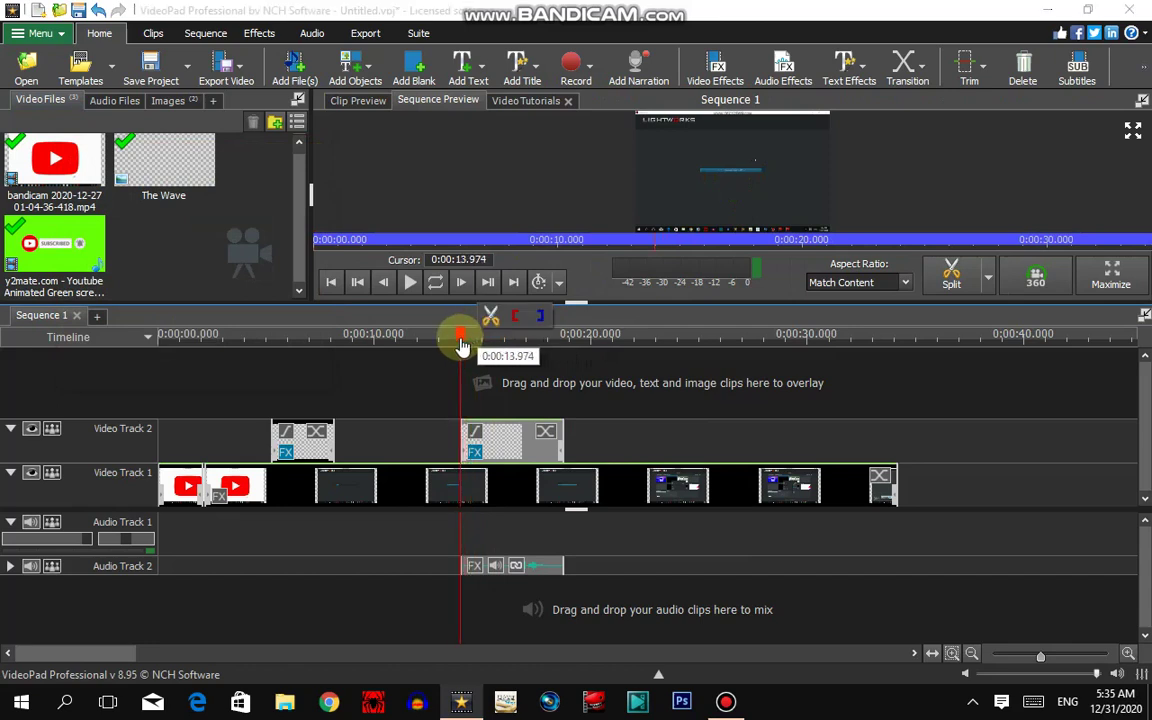
pyautogui.press('space')
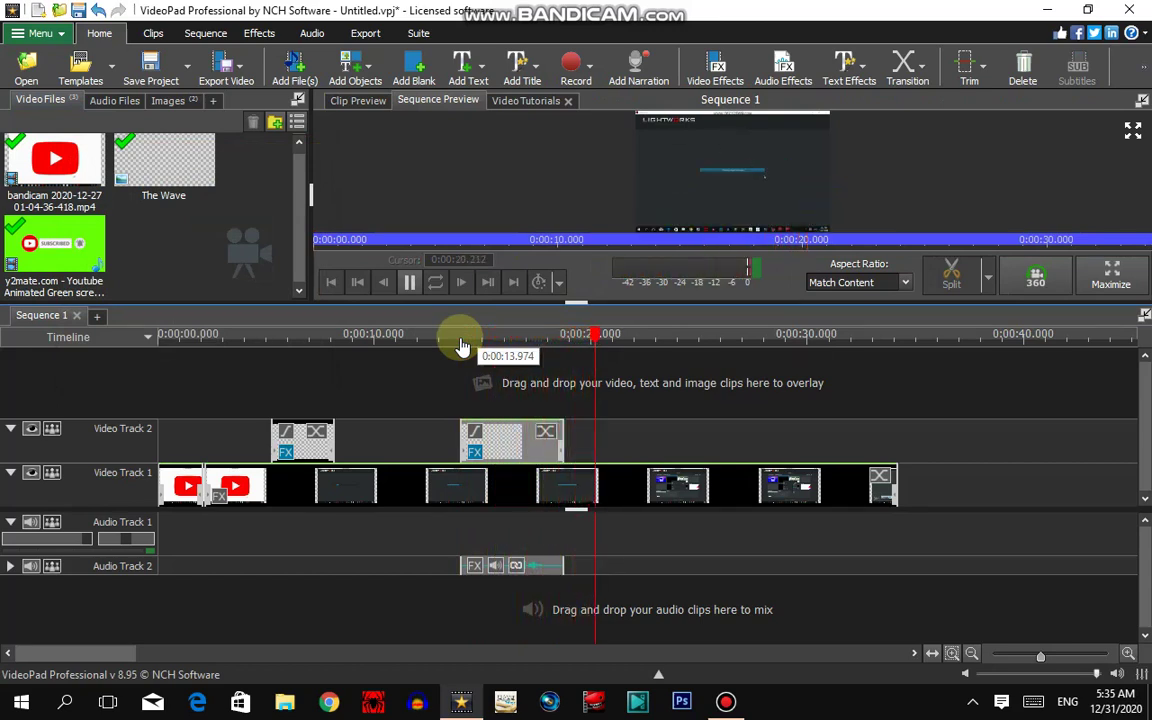
pyautogui.press('space')
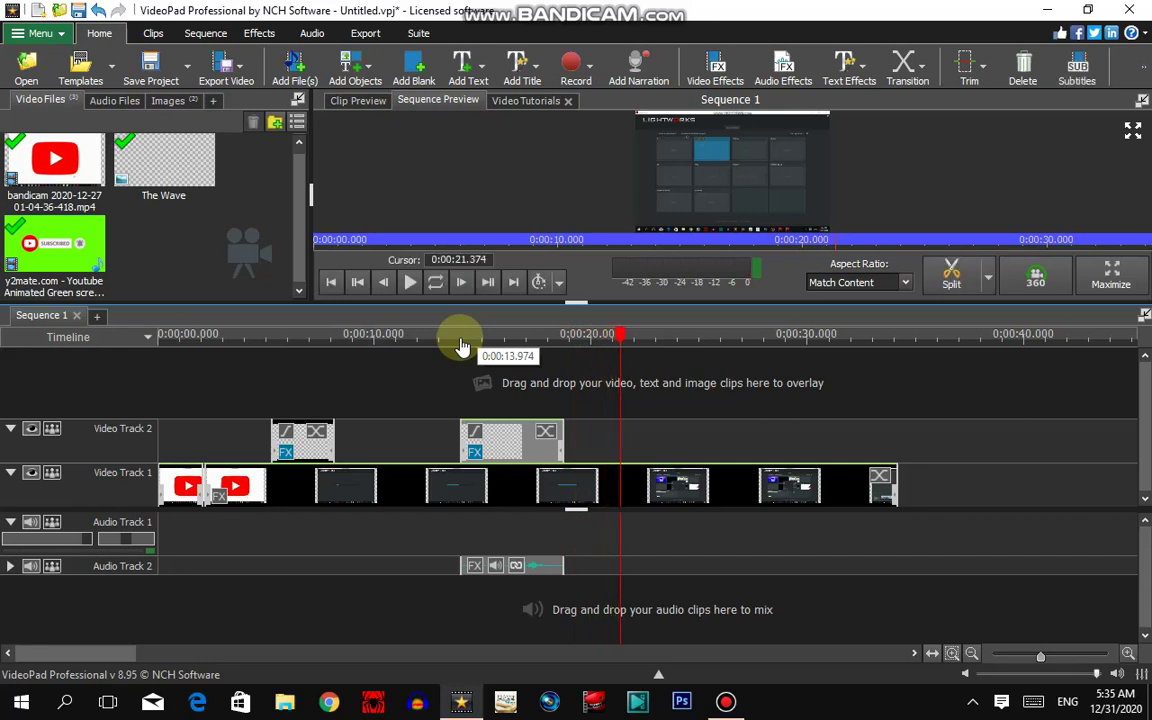